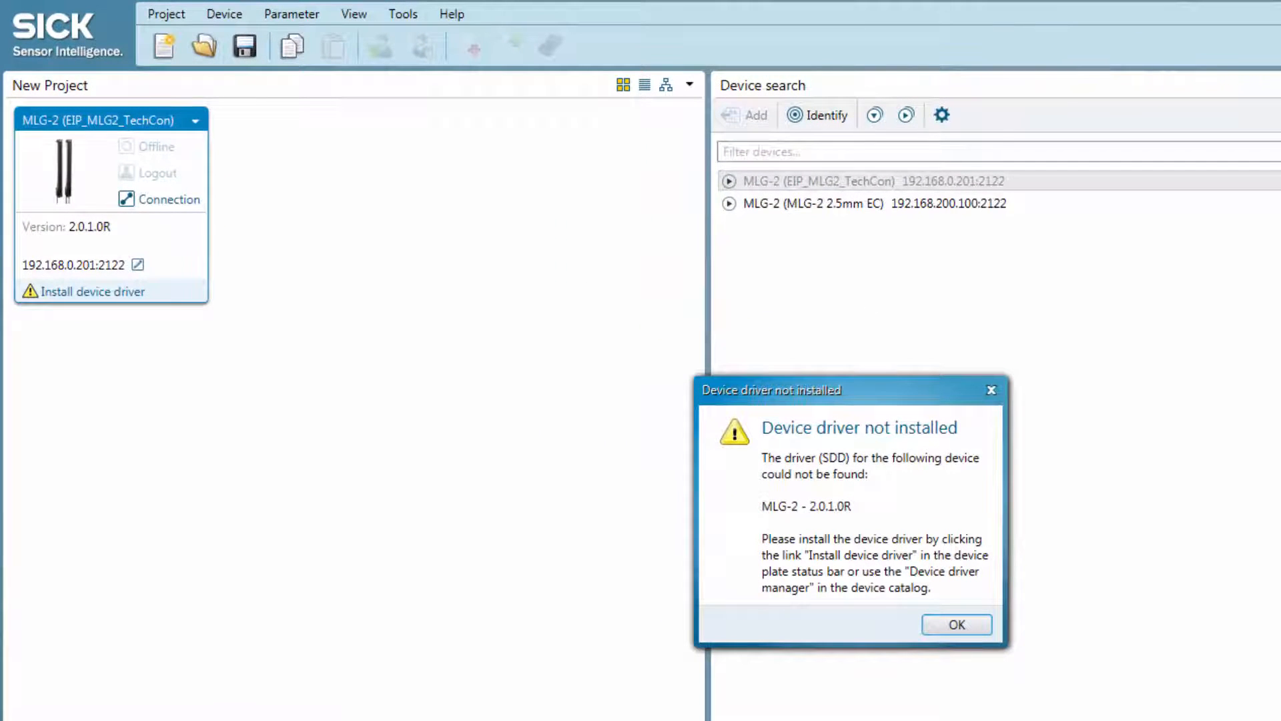
# Dismiss the missing-driver notice and install the MLG-2 device driver using device upload as the source
pyautogui.click(952, 625)
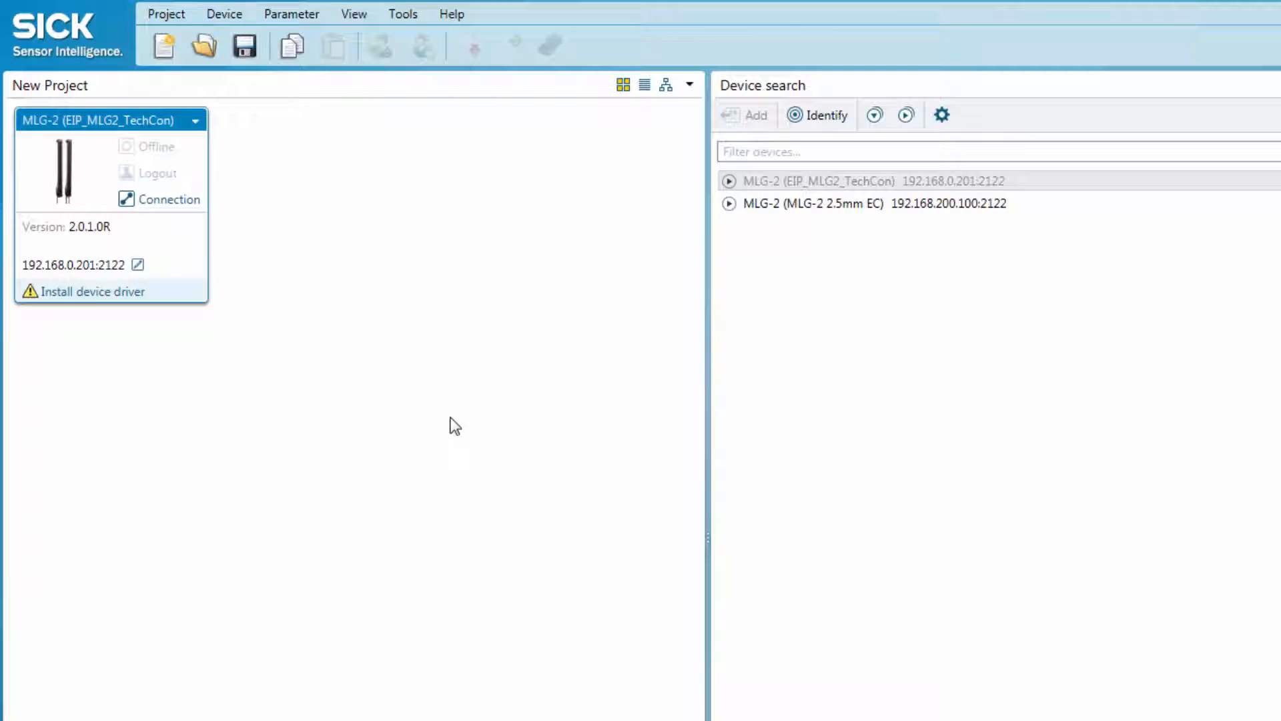
pyautogui.click(86, 294)
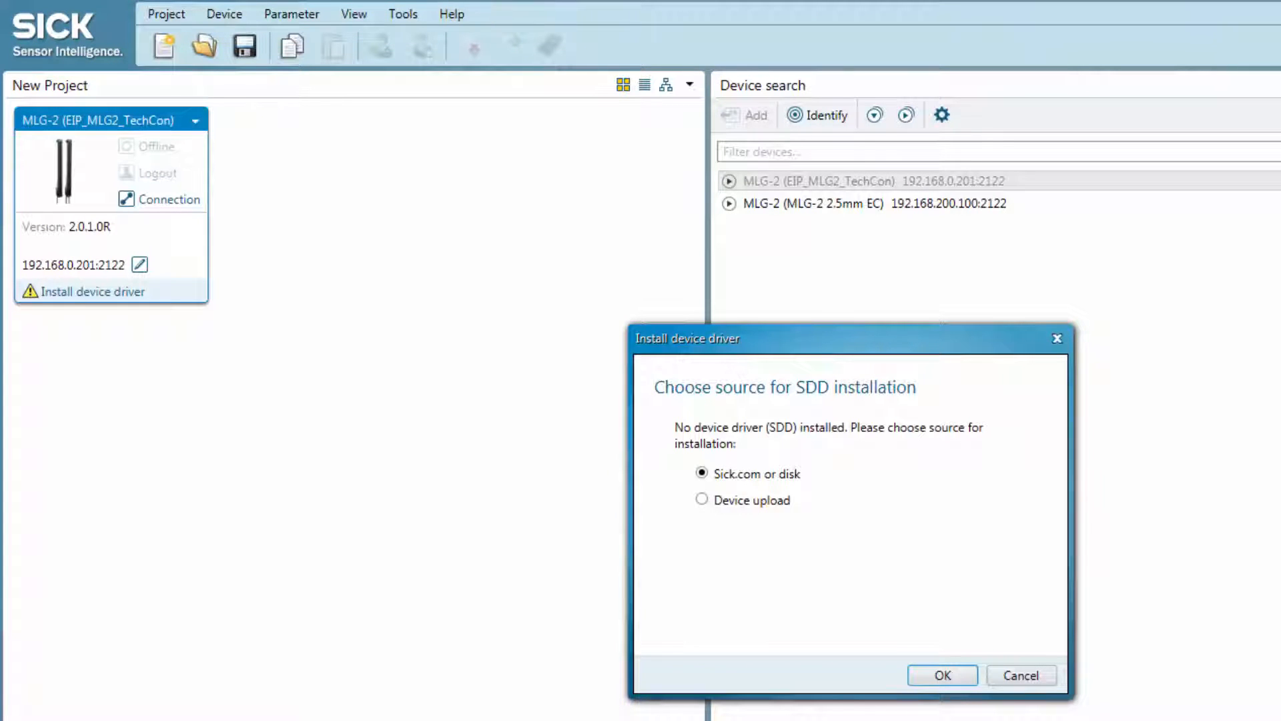
pyautogui.click(740, 502)
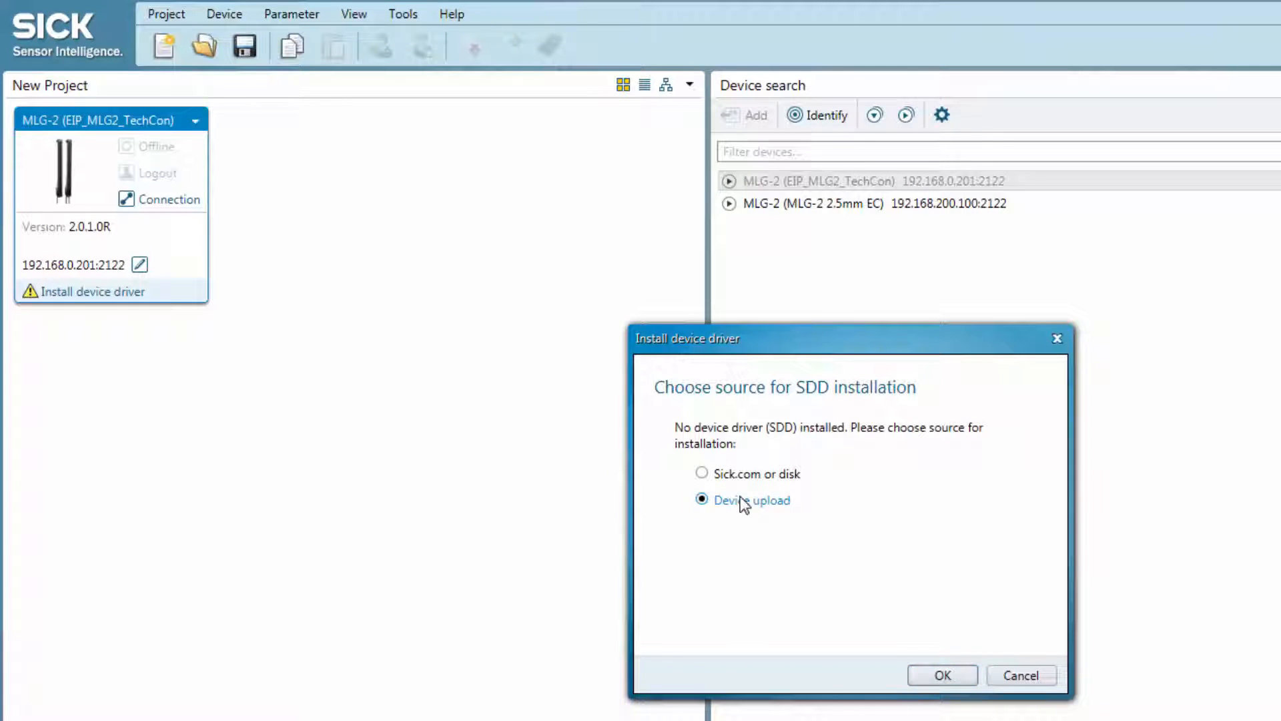
pyautogui.click(941, 677)
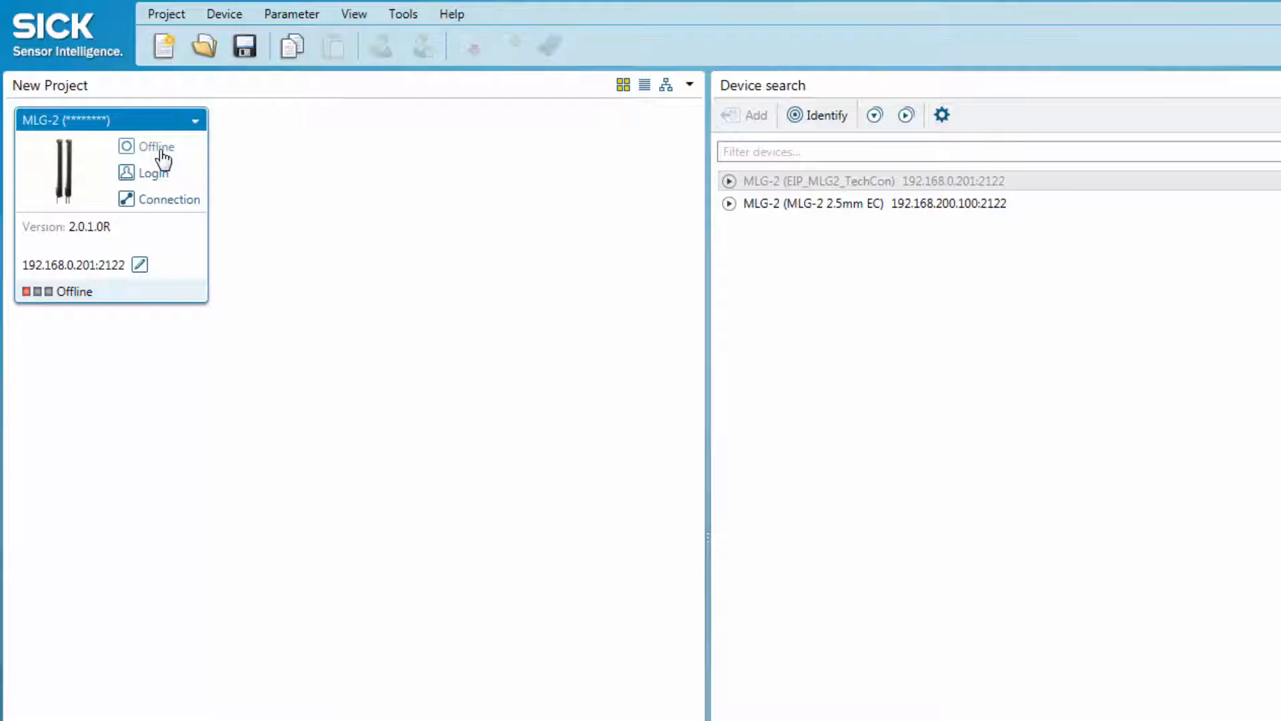
# Switch the MLG-2 online by reading all parameters from the device, and open its configuration window
pyautogui.click(161, 148)
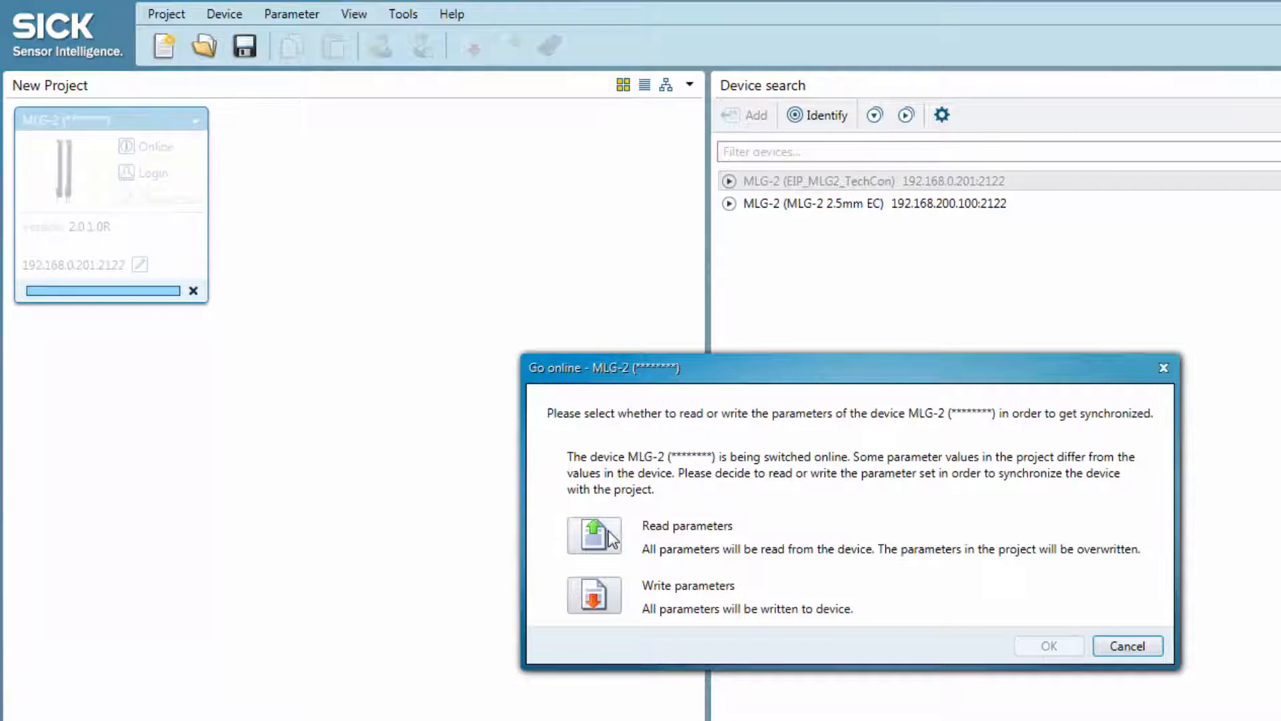
pyautogui.click(609, 536)
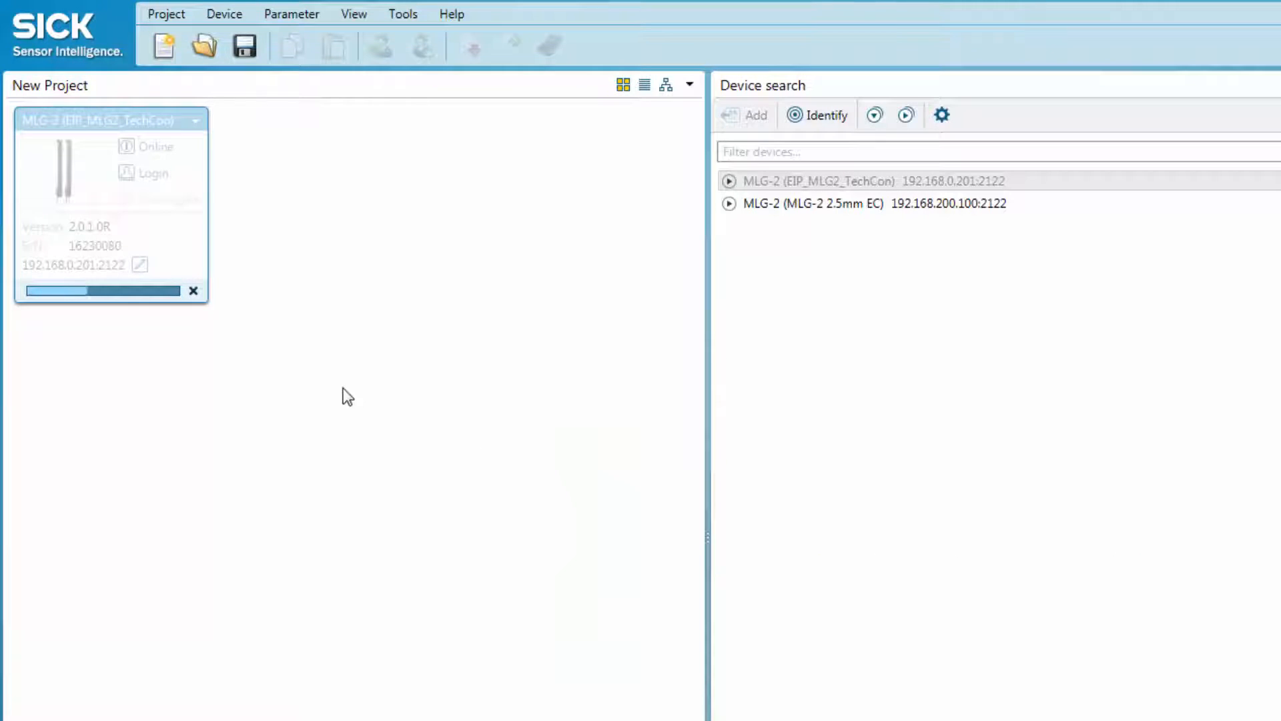
pyautogui.doubleClick(72, 175)
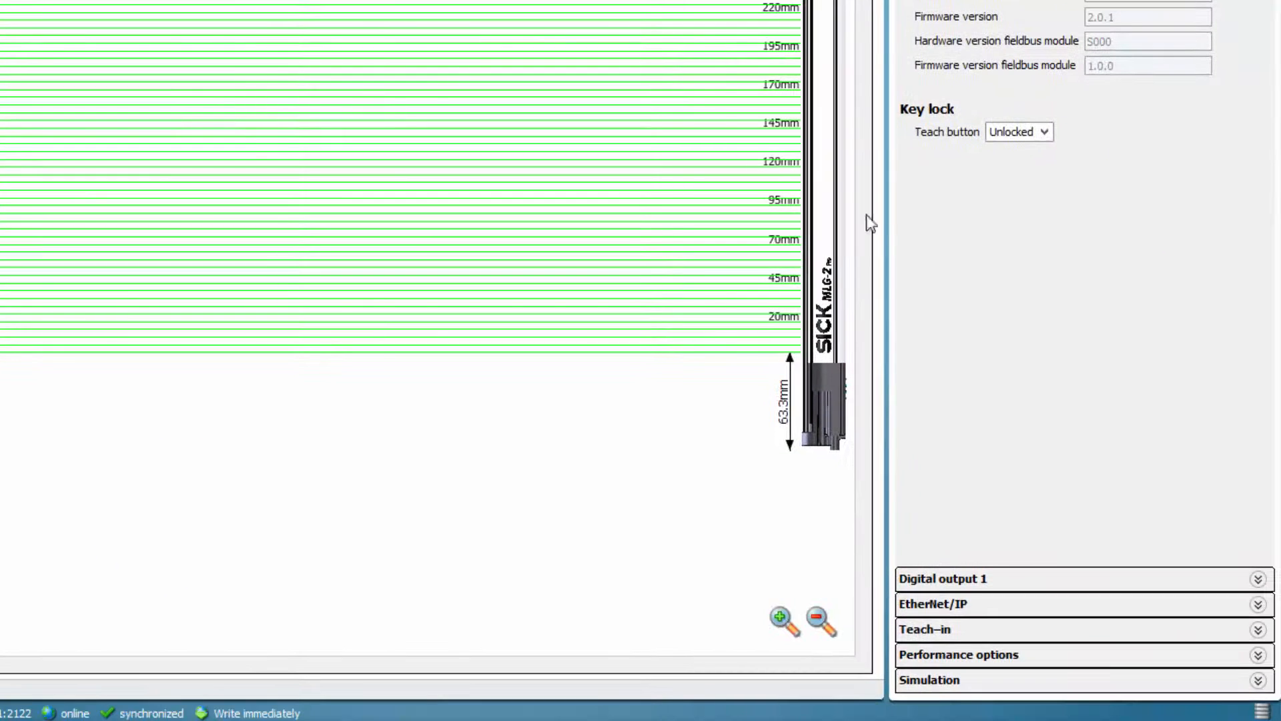
# Set the device's EtherNet/IP addressing to Static with IP address 192.168.0.222 and apply the change immediately
pyautogui.click(965, 605)
pyautogui.click(1024, 239)
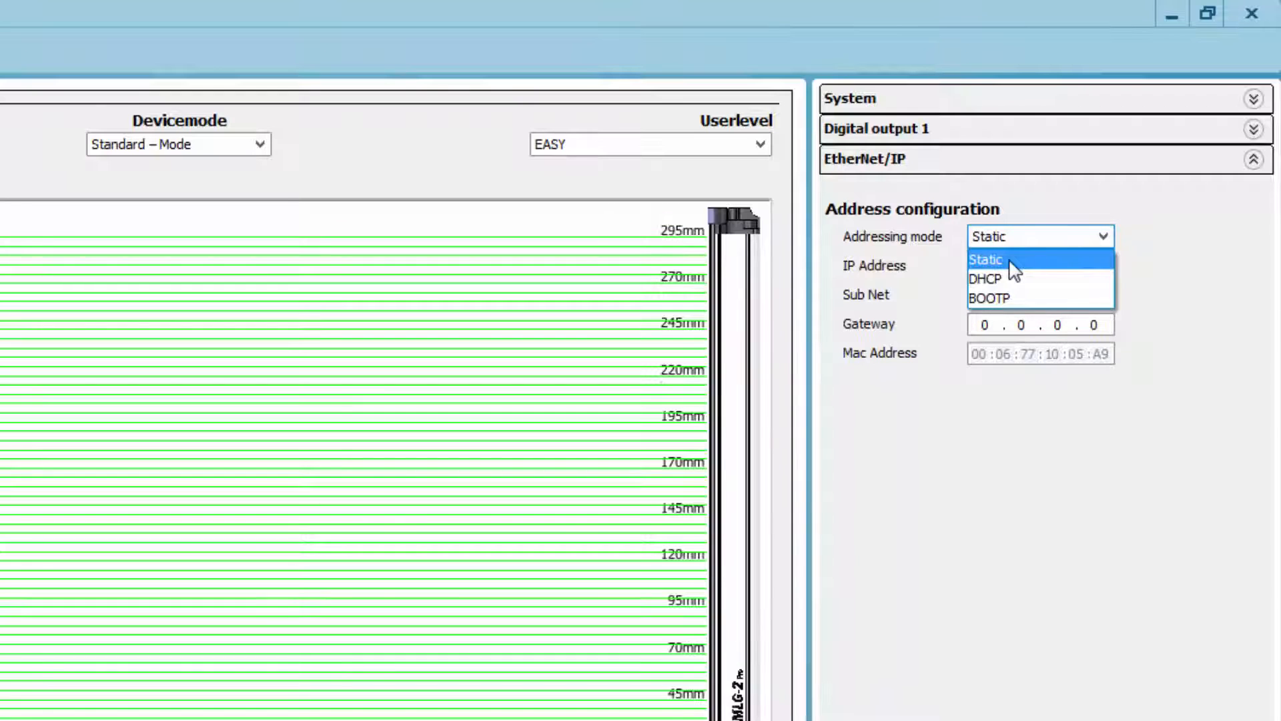
pyautogui.click(1011, 261)
pyautogui.moveTo(1085, 266); pyautogui.dragTo(1130, 269)
pyautogui.write('222')
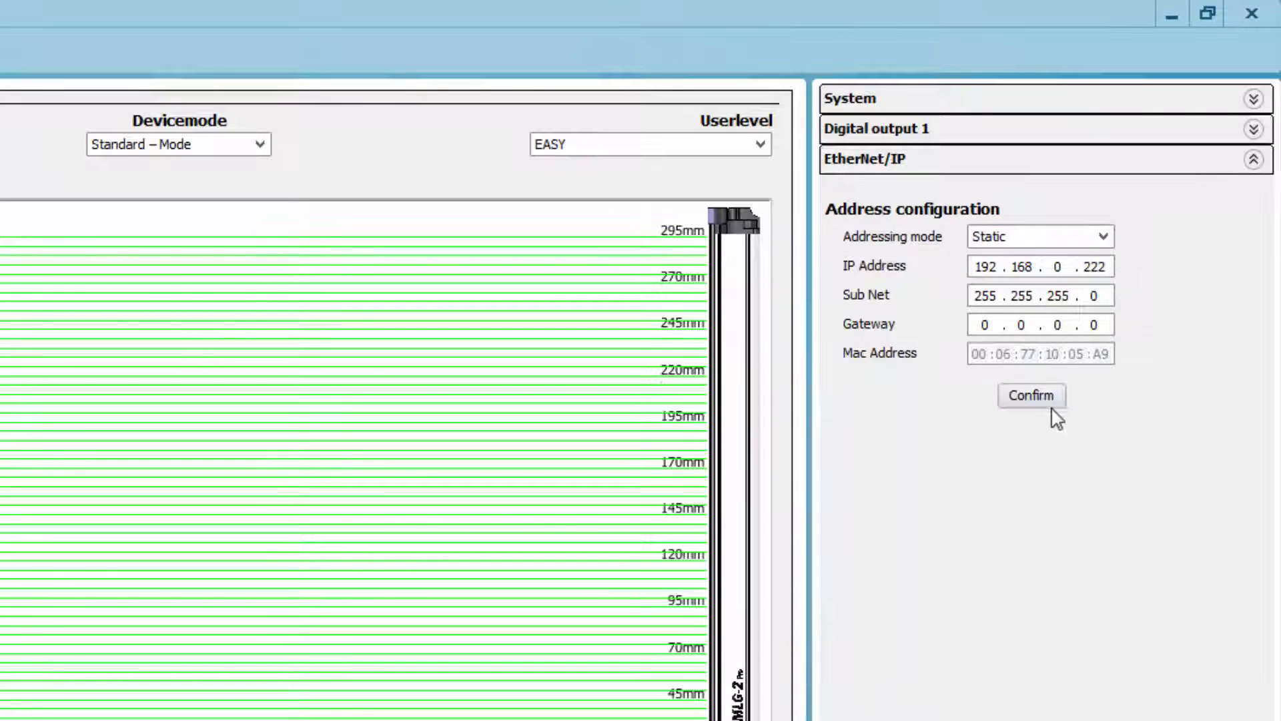
pyautogui.click(1046, 399)
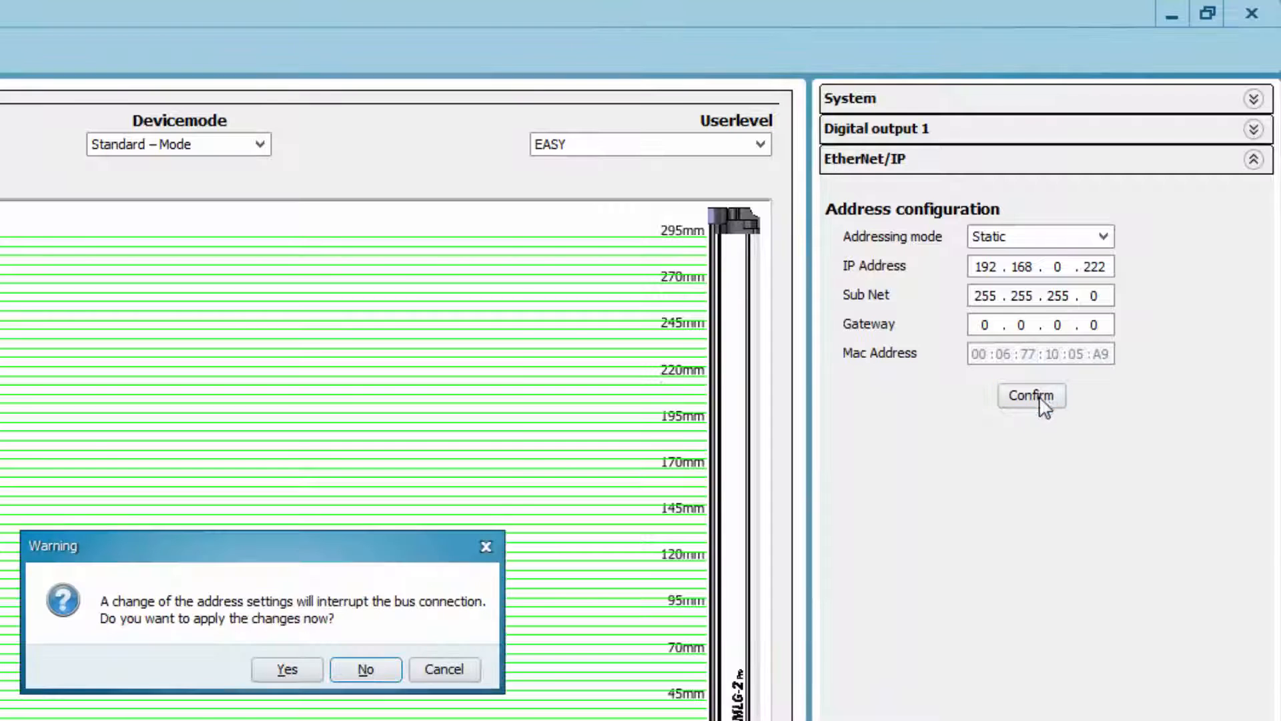
pyautogui.click(286, 669)
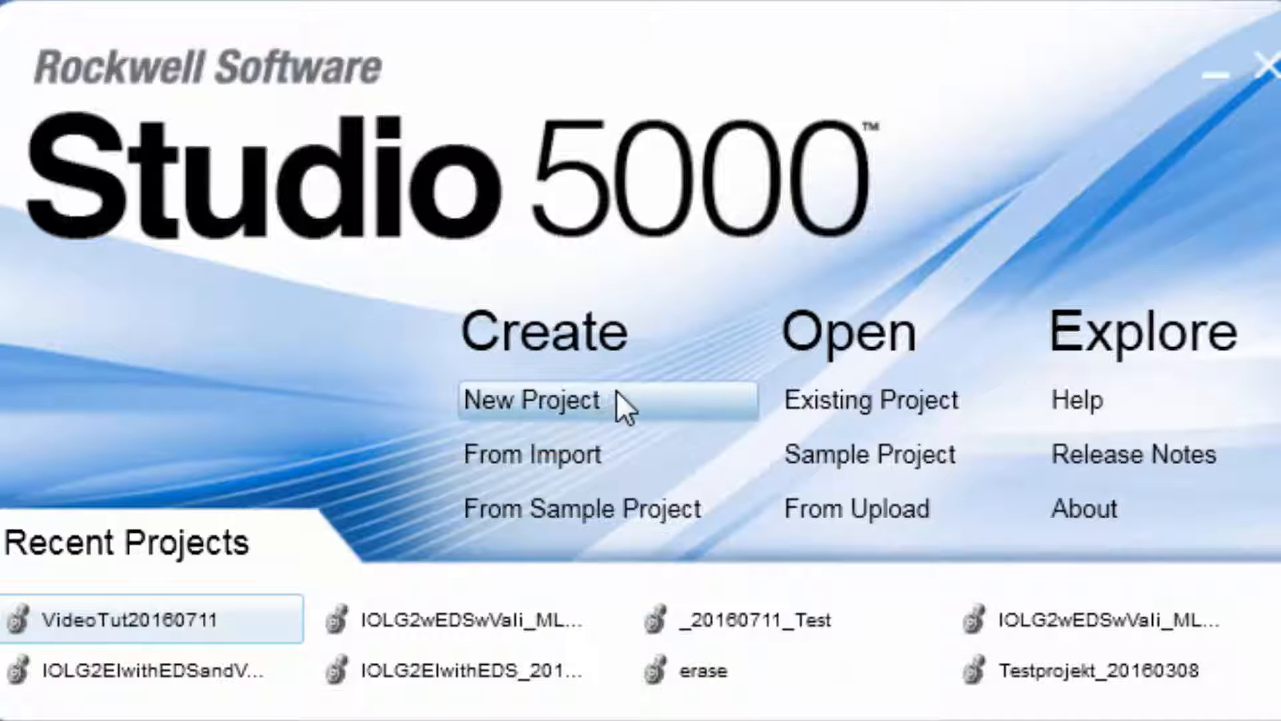
# In Studio 5000, create a new project named MLG2EIP for the 1769-L30ER CompactLogix 5370 controller
pyautogui.click(576, 394)
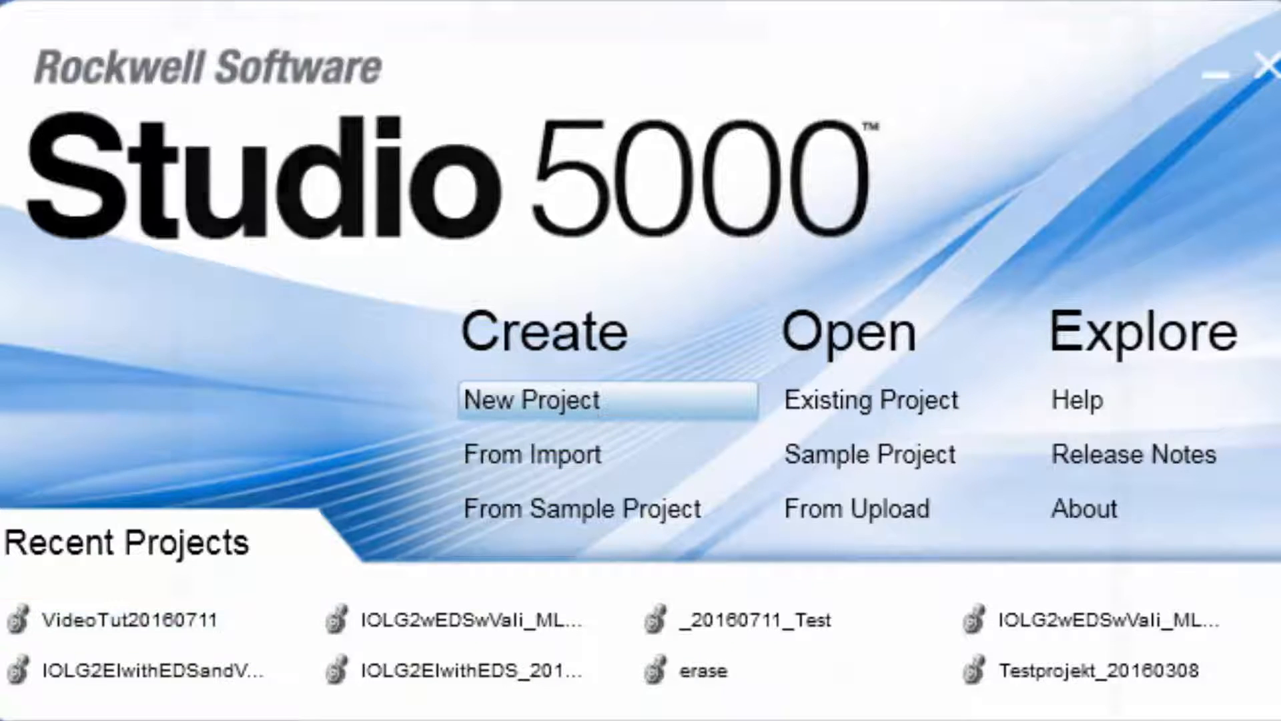
pyautogui.write('MLG2EIP')
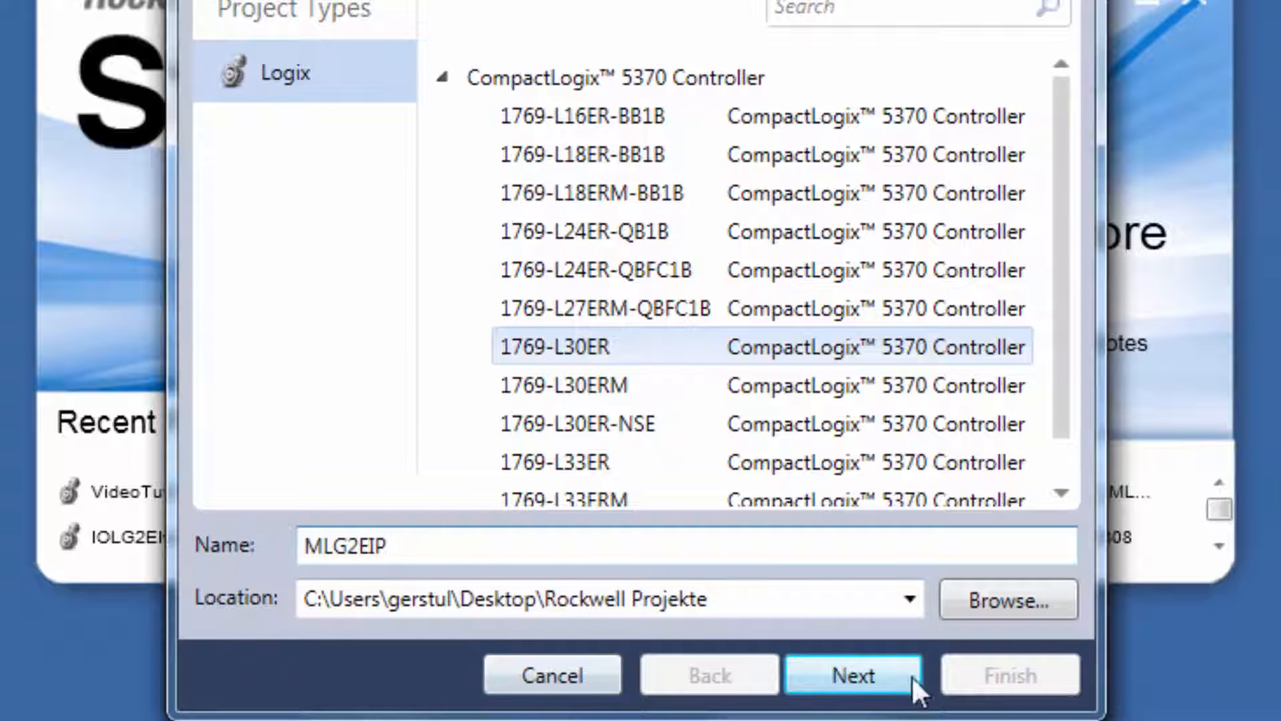
pyautogui.click(862, 668)
pyautogui.click(1010, 674)
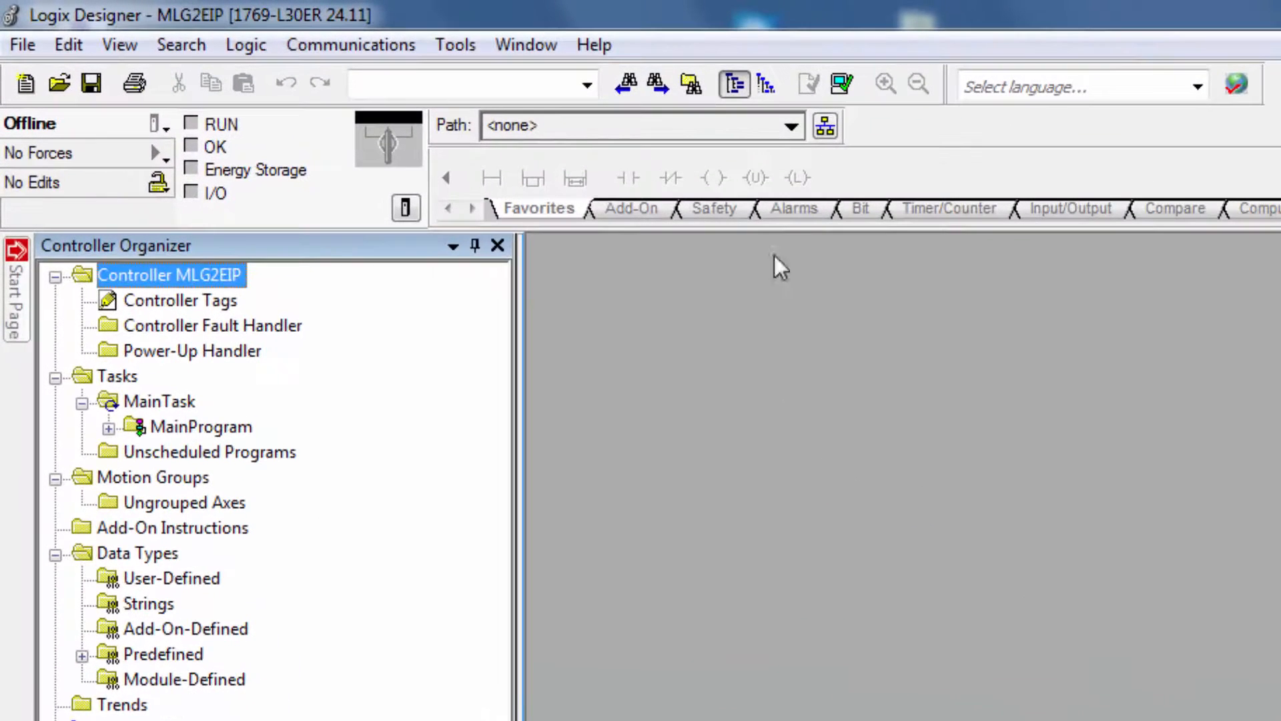
# Register the single EDS file EDS_MLG2ProNet_1-0-0.eds with the EDS Hardware Installation Tool and complete the wizard
pyautogui.click(455, 45)
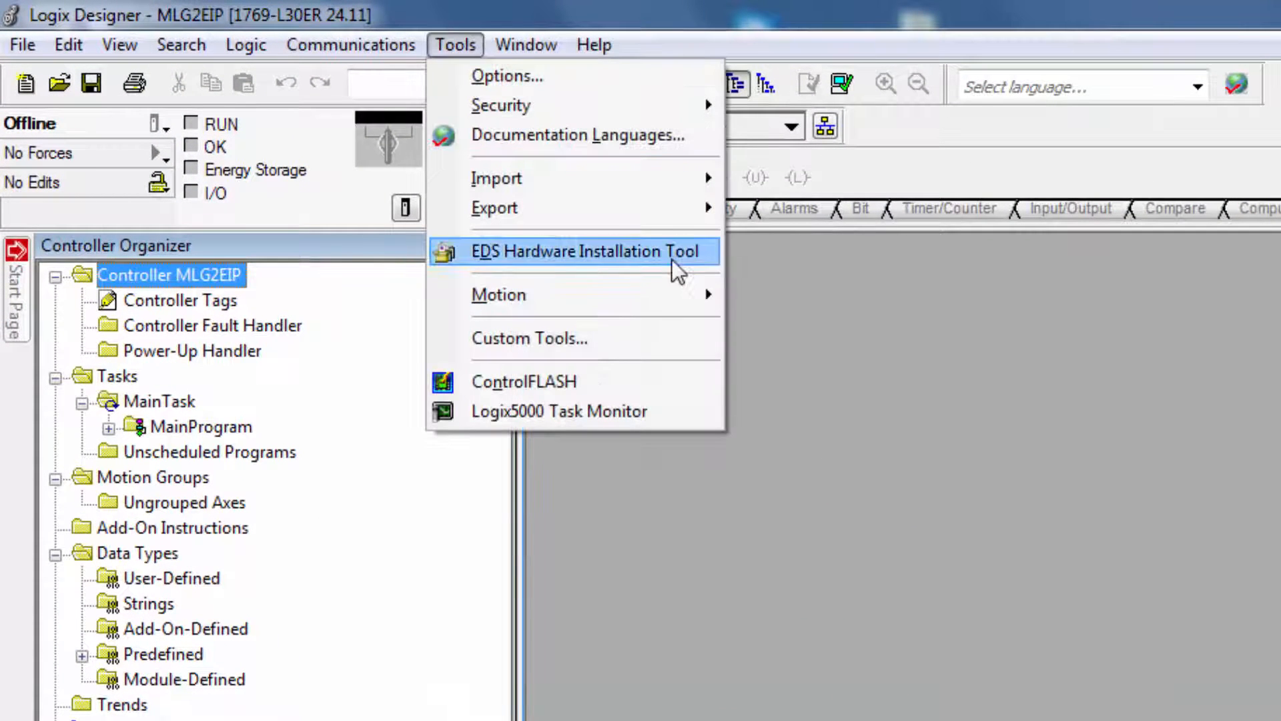
pyautogui.click(672, 259)
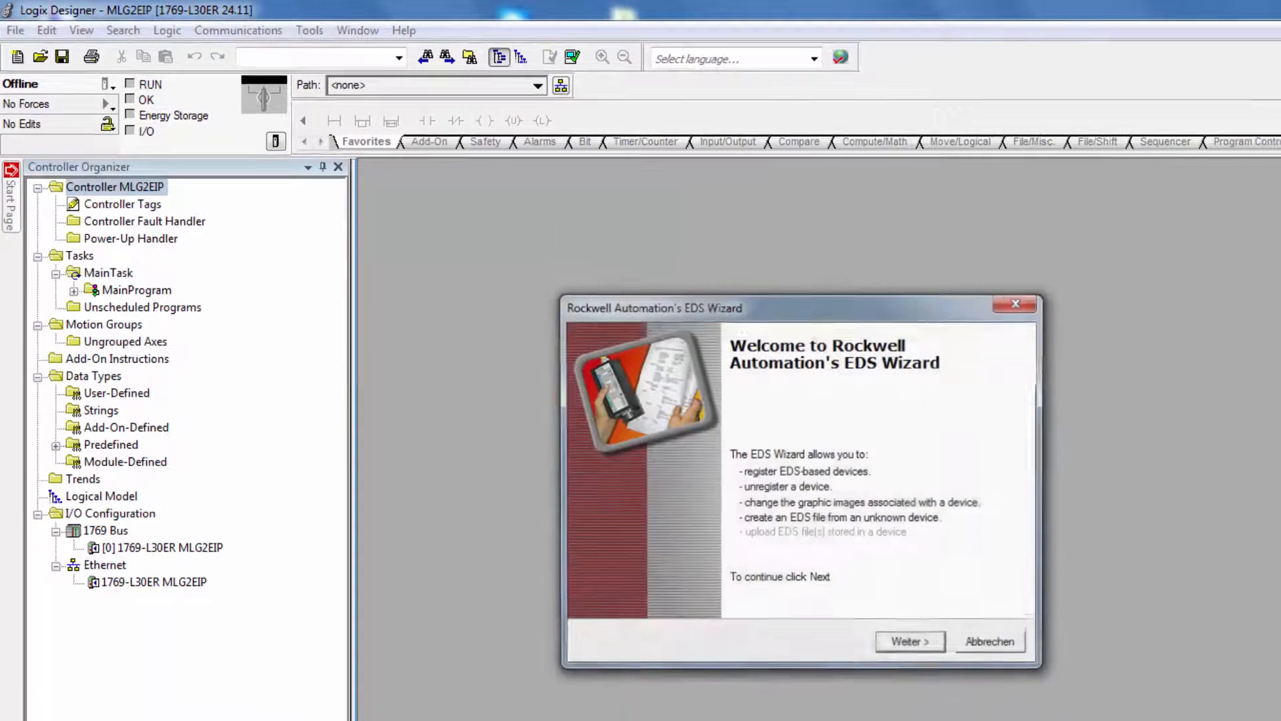
pyautogui.click(926, 646)
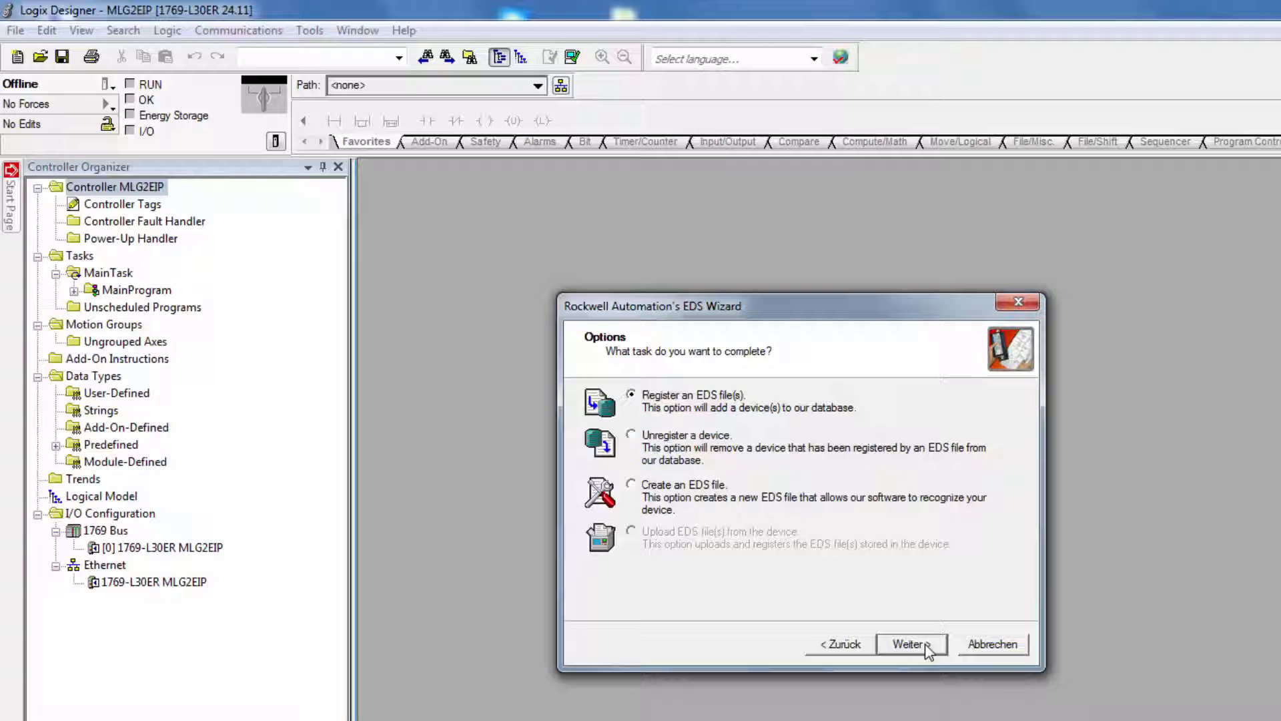
pyautogui.click(913, 646)
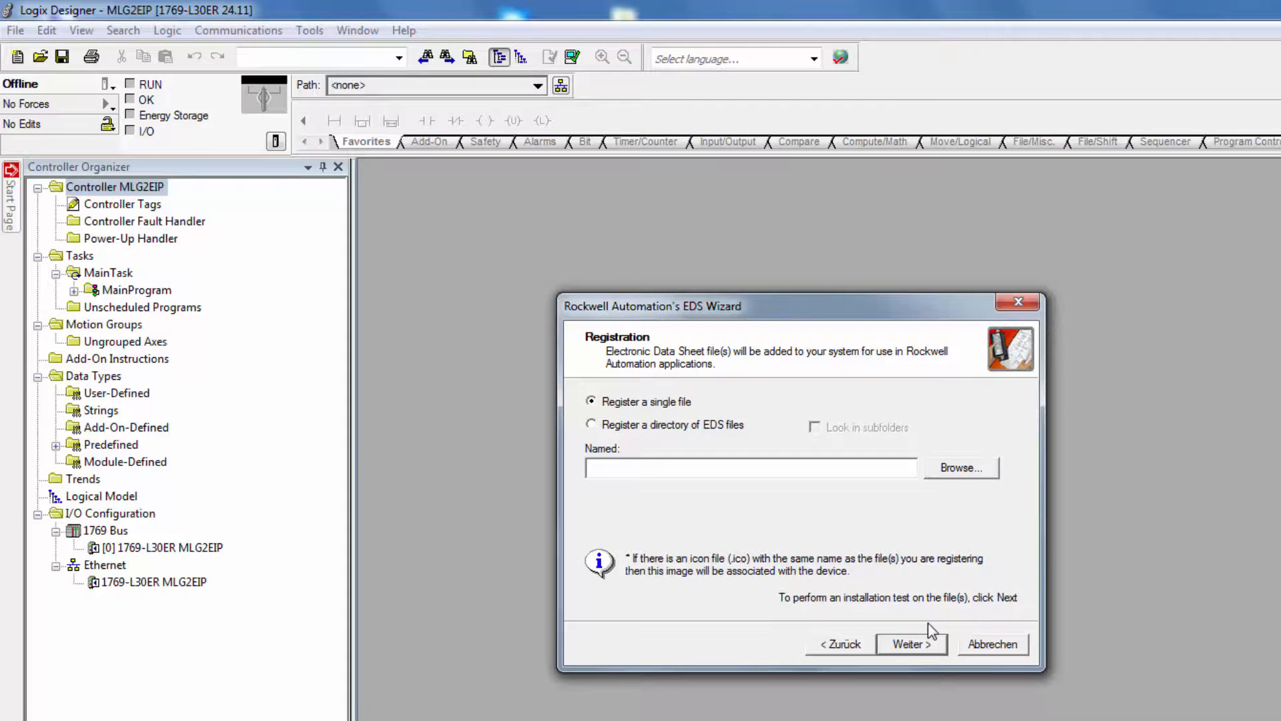
pyautogui.click(961, 468)
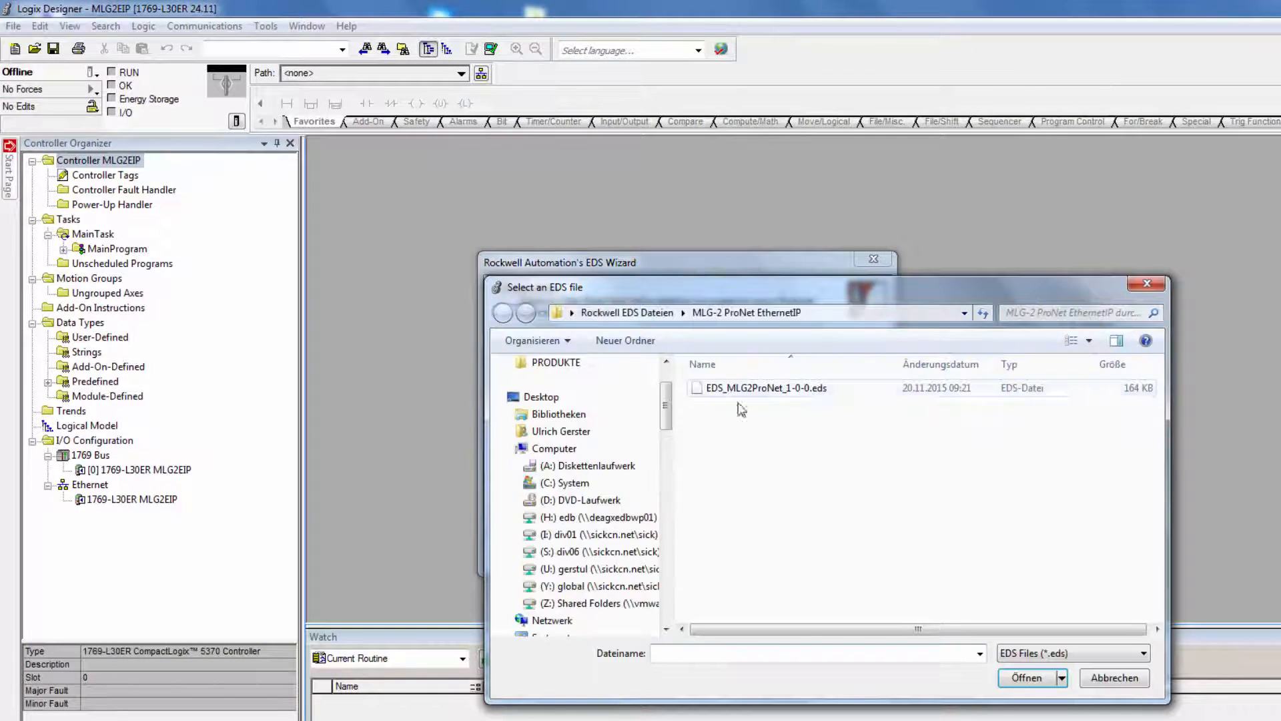
pyautogui.click(727, 388)
pyautogui.click(1026, 678)
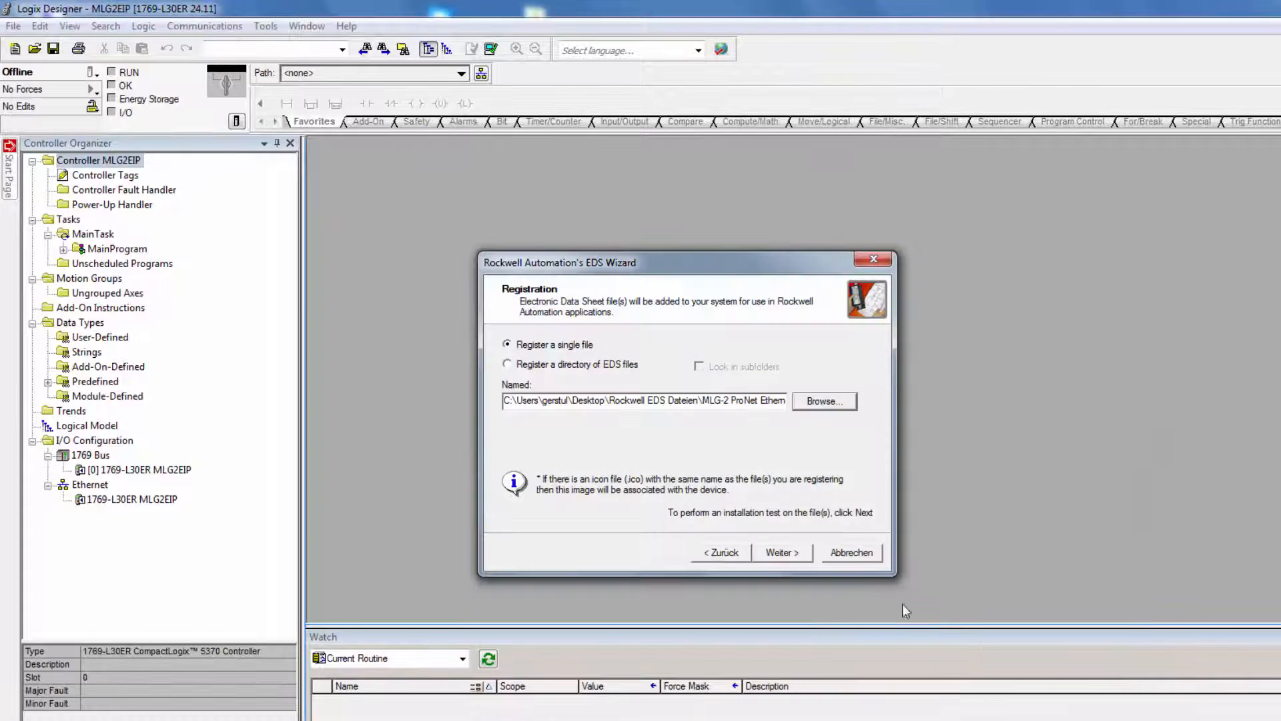
pyautogui.click(780, 554)
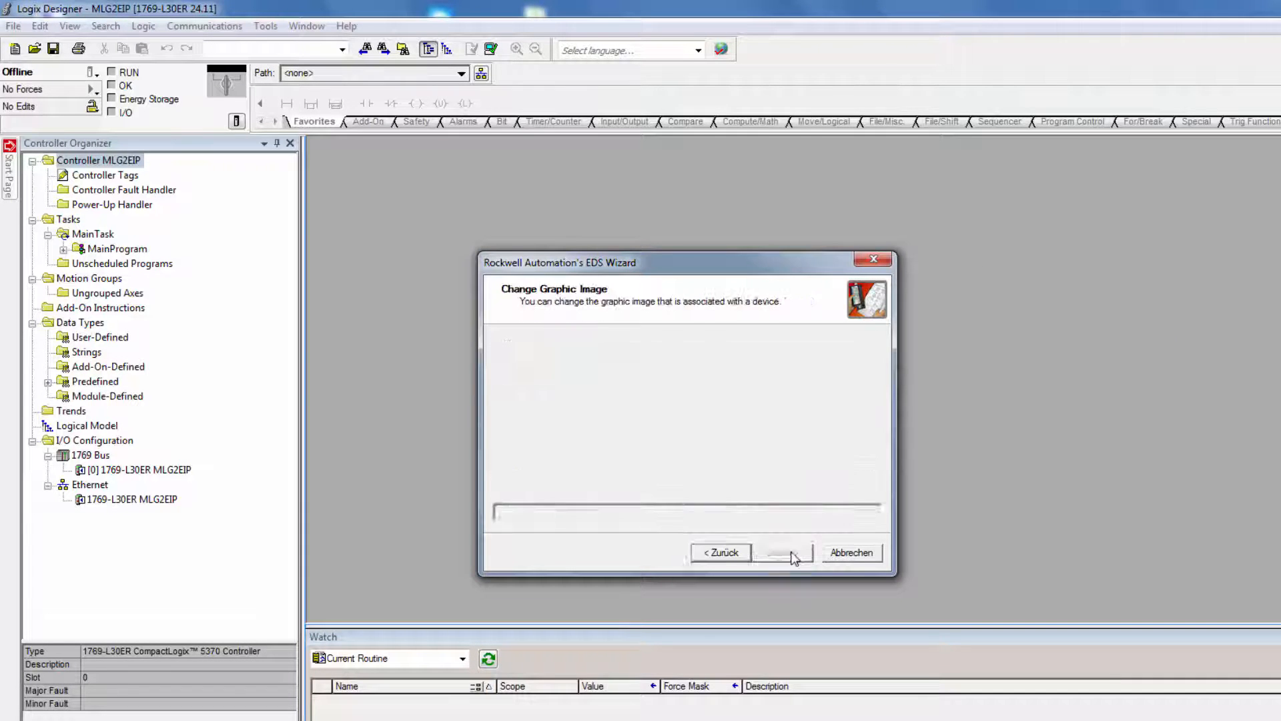
pyautogui.click(782, 554)
pyautogui.click(784, 554)
pyautogui.click(782, 552)
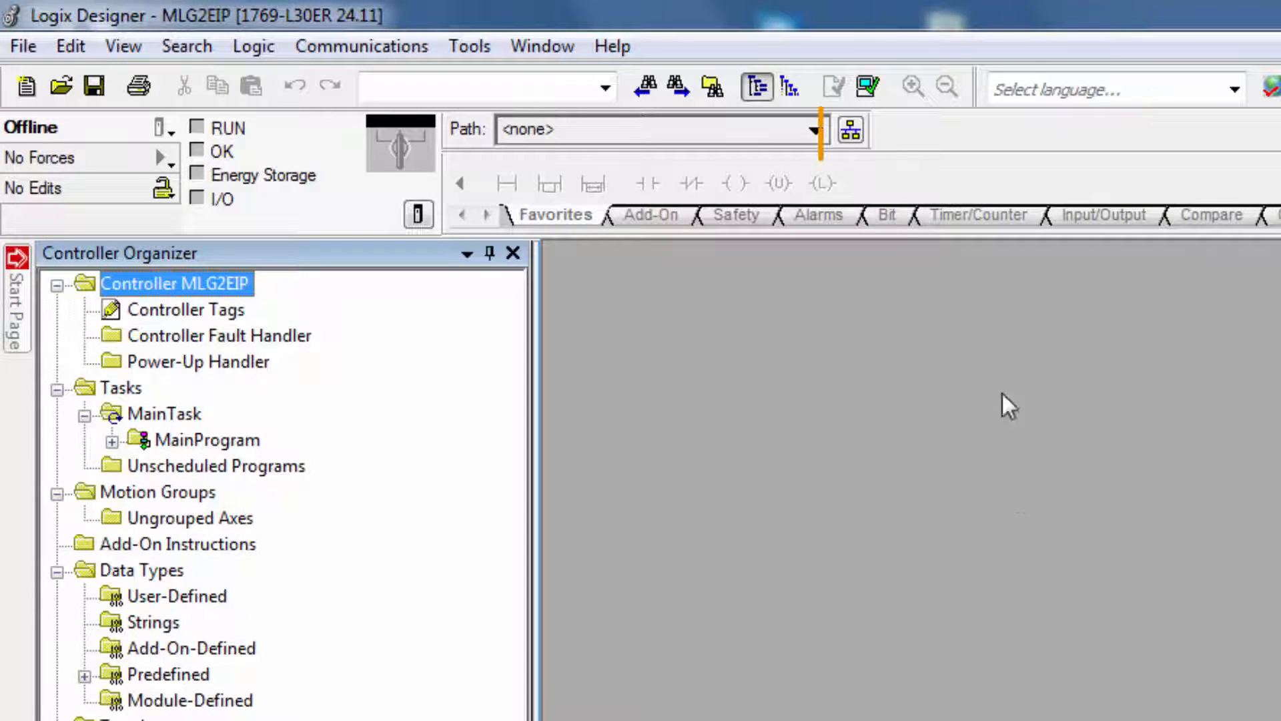
# Set the project path to the 1769-L30ER controller at 192.168.0.211 under AB_ETHIP-1
pyautogui.click(852, 132)
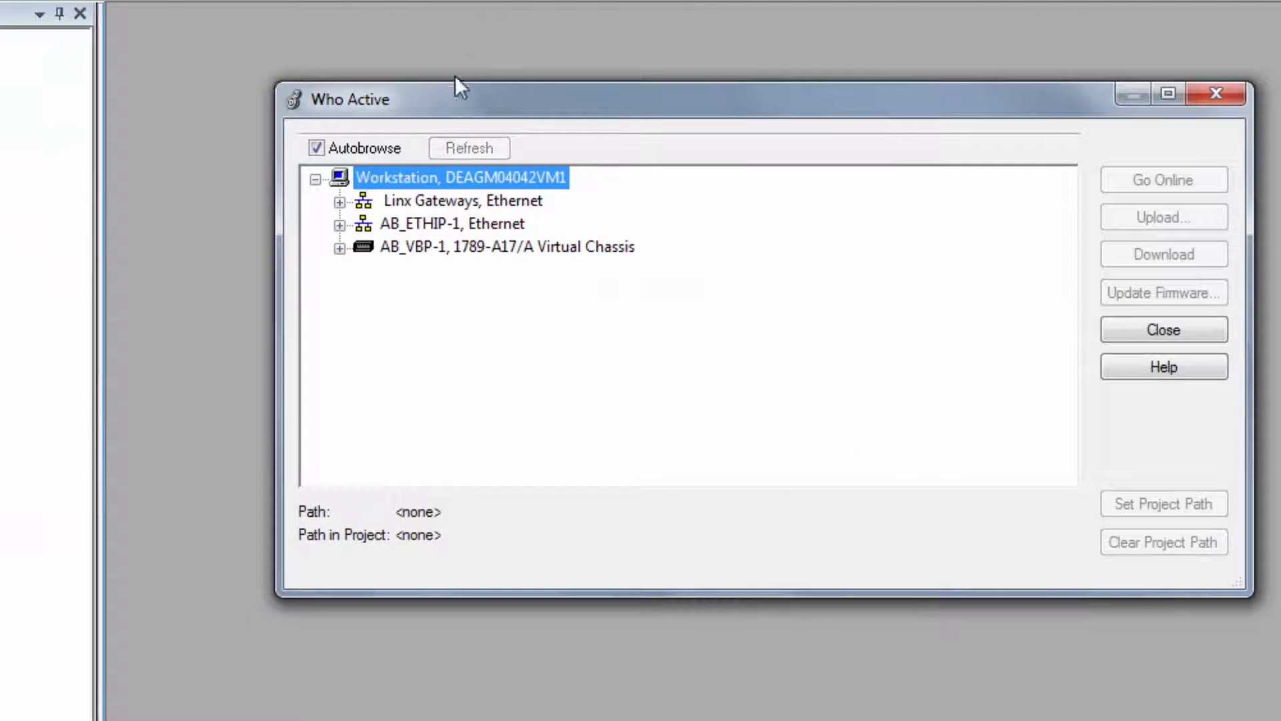
pyautogui.click(355, 234)
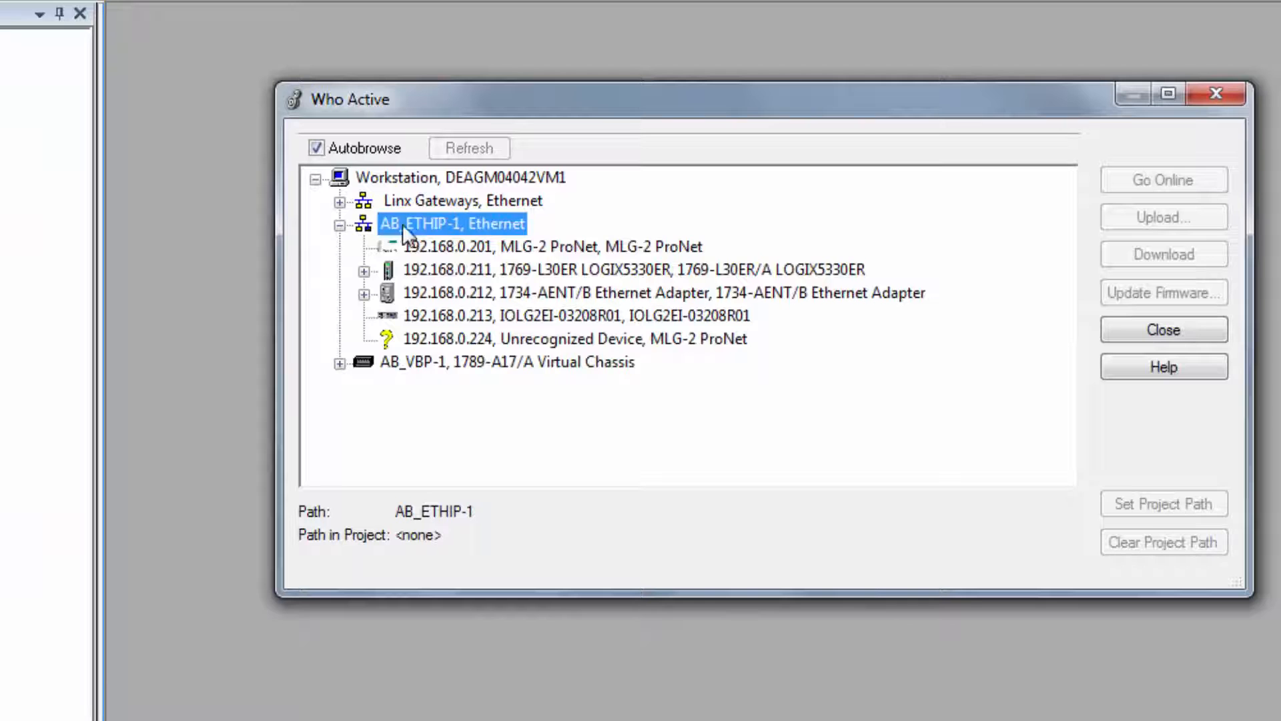
pyautogui.click(523, 275)
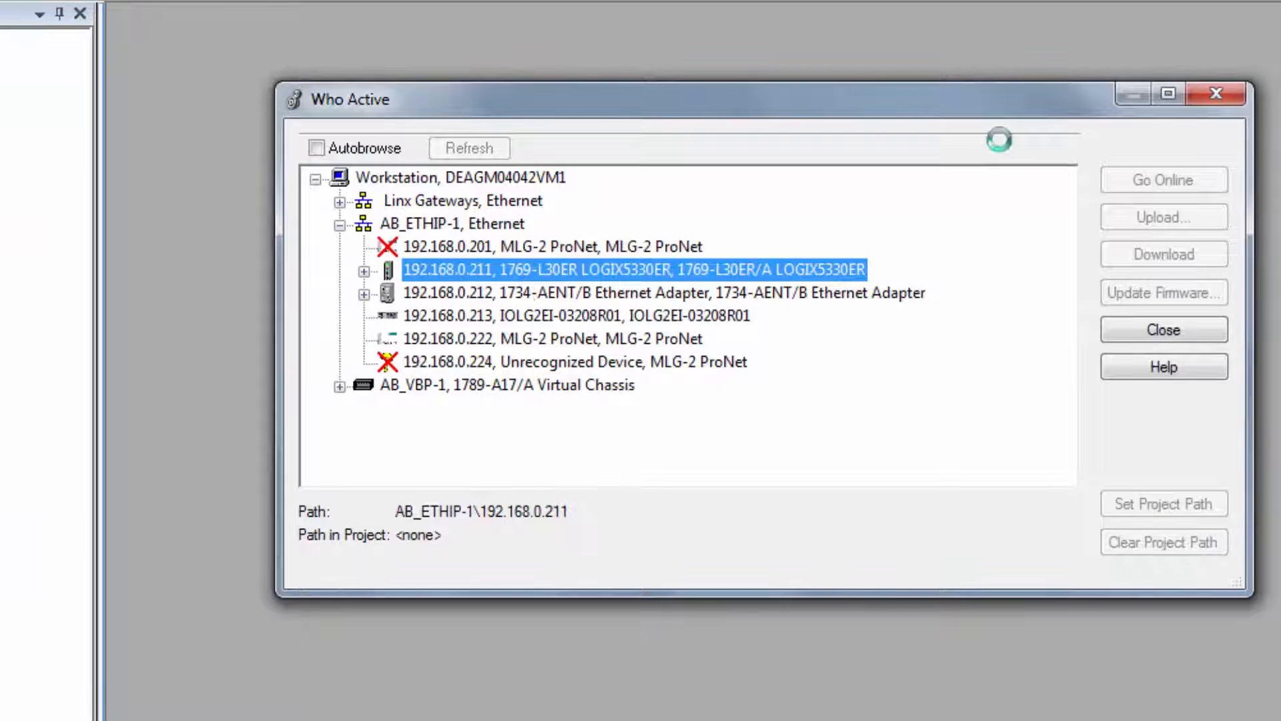
pyautogui.click(1163, 504)
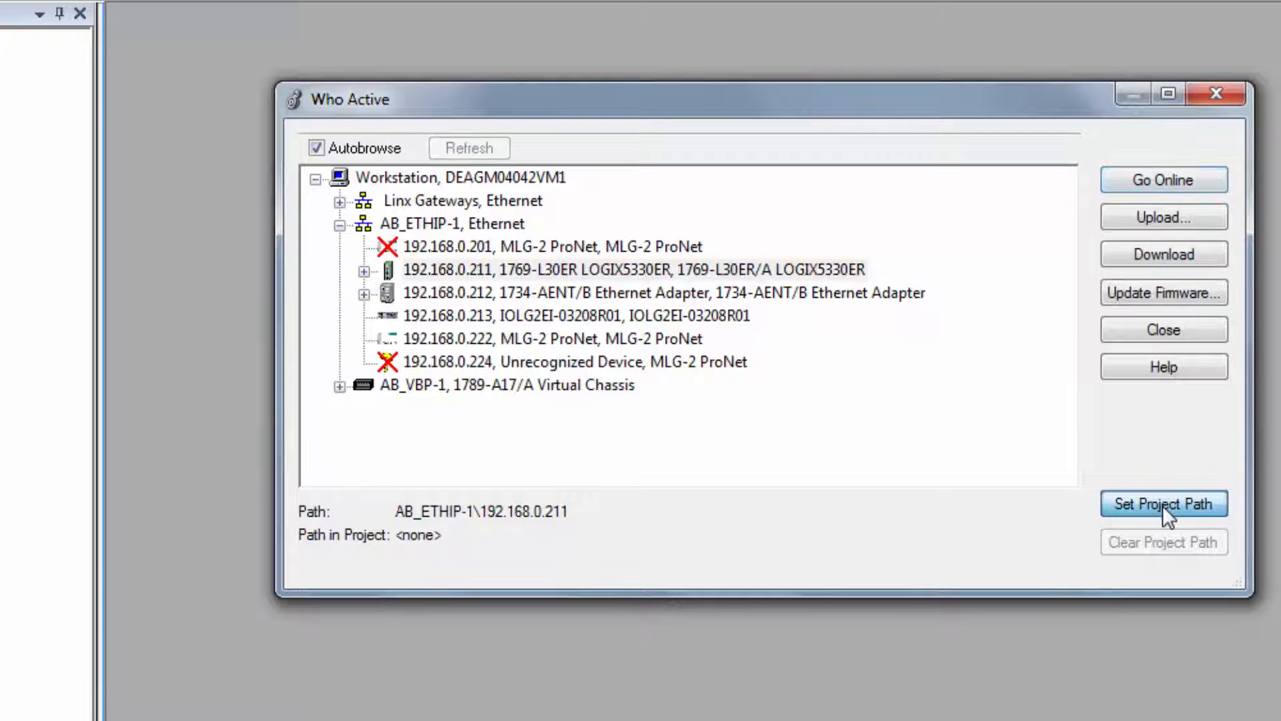
pyautogui.click(1165, 330)
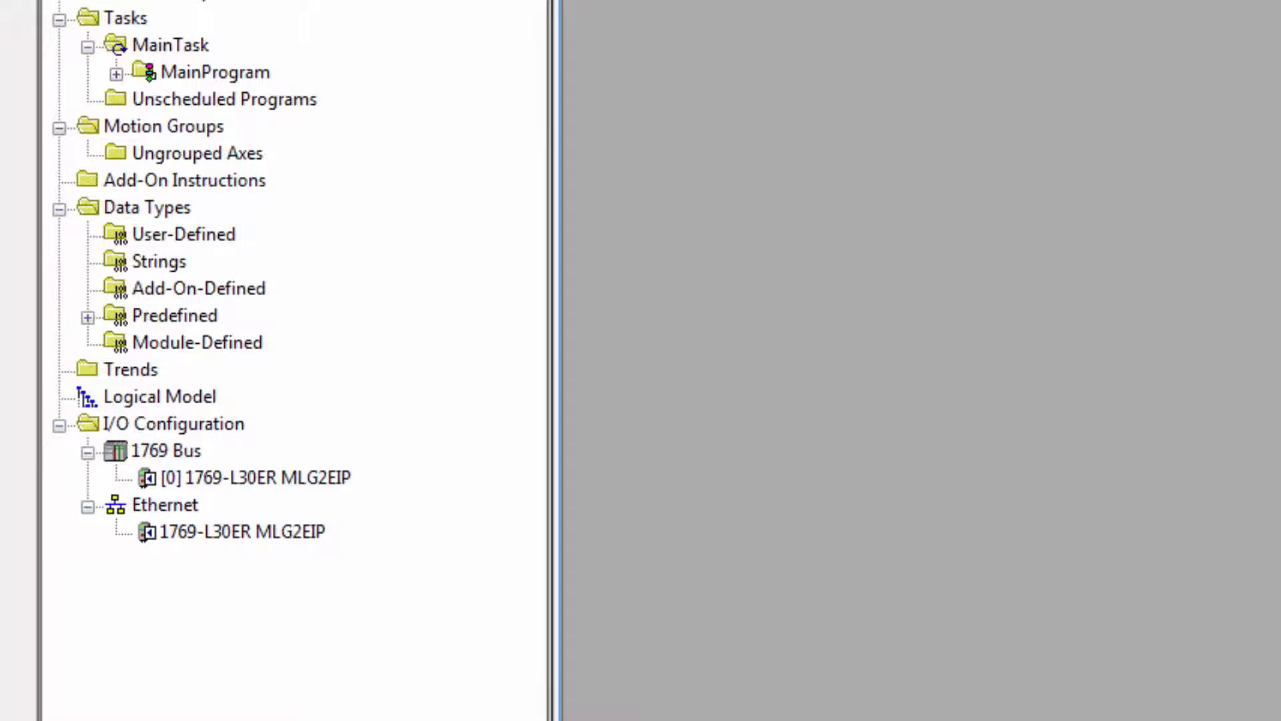
# Add a new module to the Ethernet network, filtering the catalog by "sick" and creating an MLG2Pro (MLG-2 ProNet)
pyautogui.rightClick(163, 509)
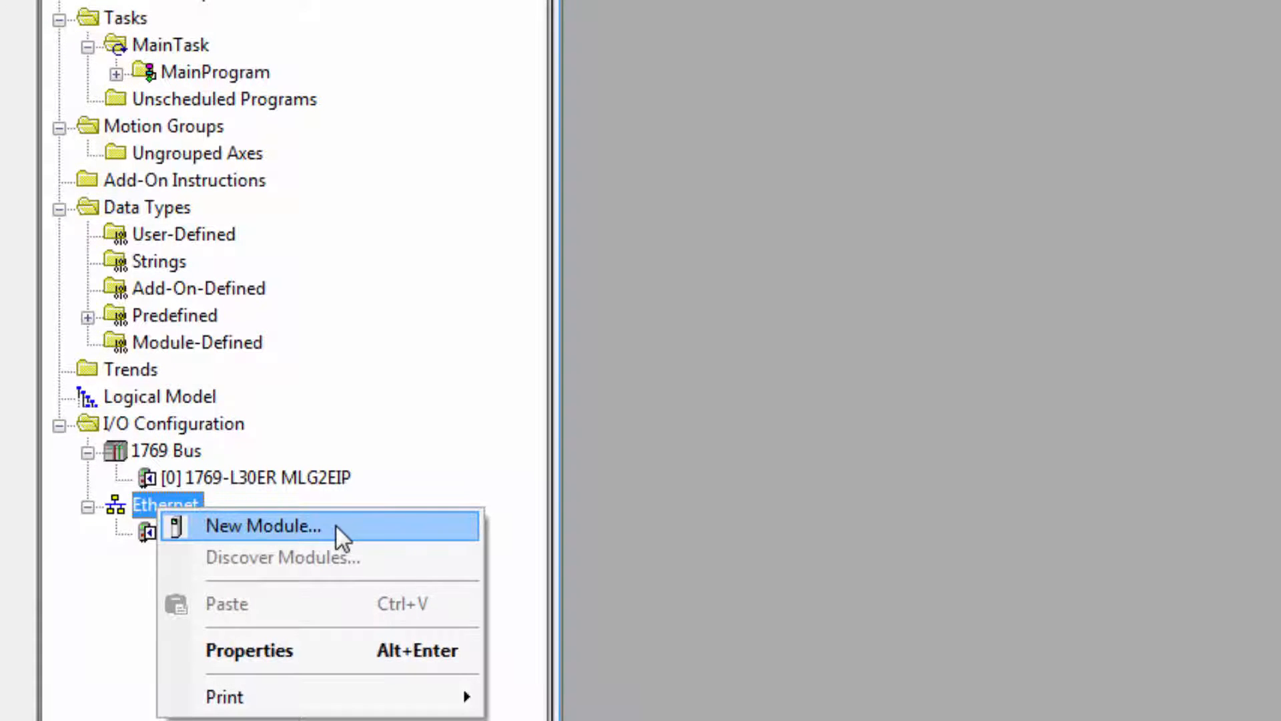
pyautogui.click(335, 526)
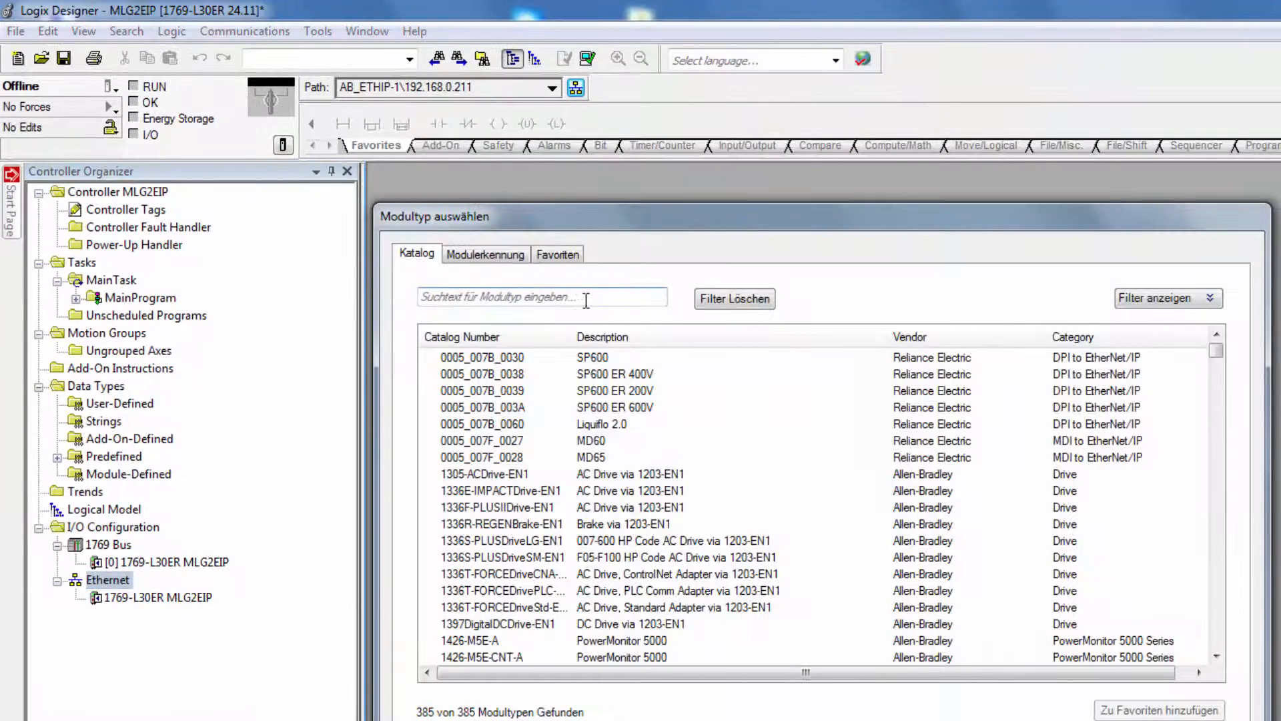
pyautogui.click(586, 298)
pyautogui.write('sick')
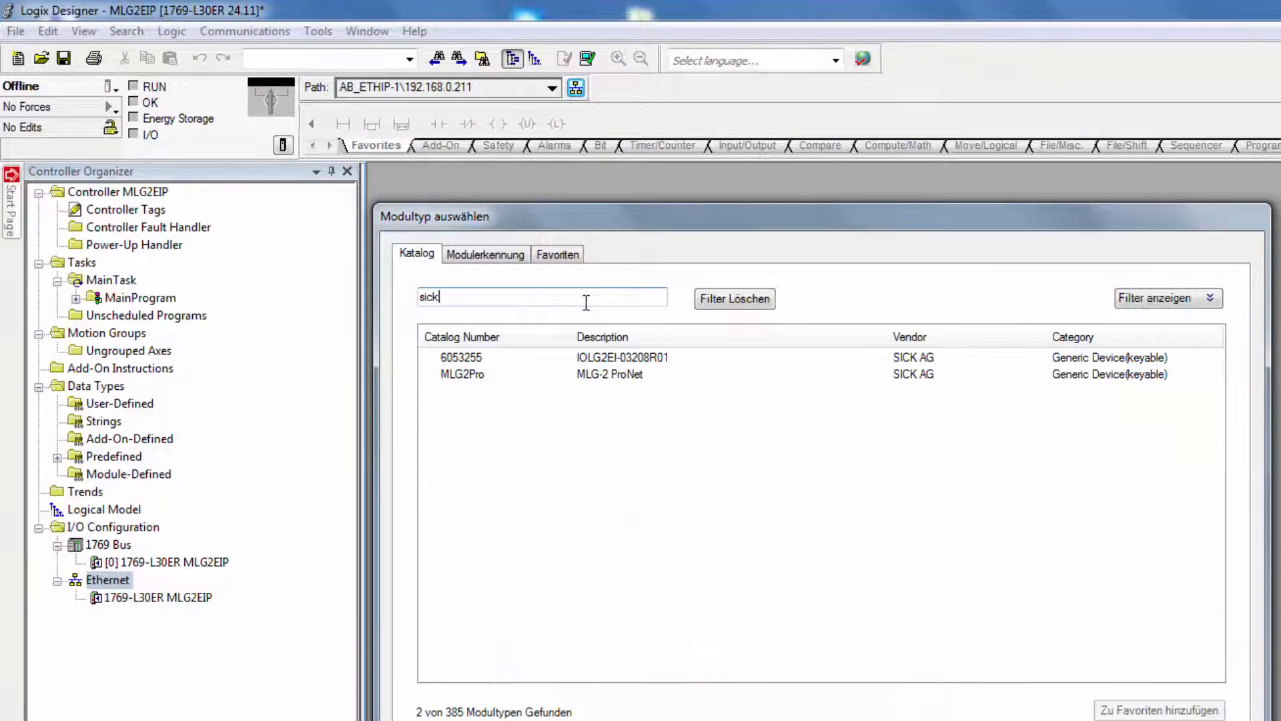
pyautogui.click(471, 375)
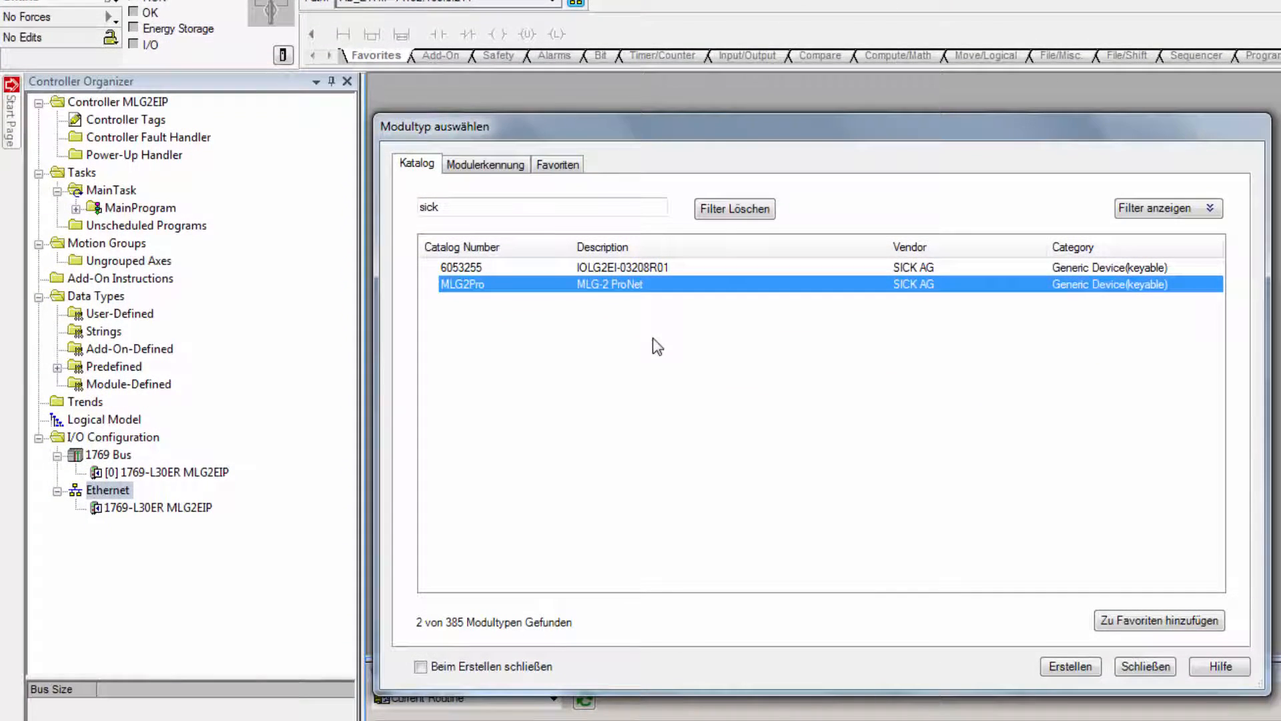
pyautogui.click(1066, 664)
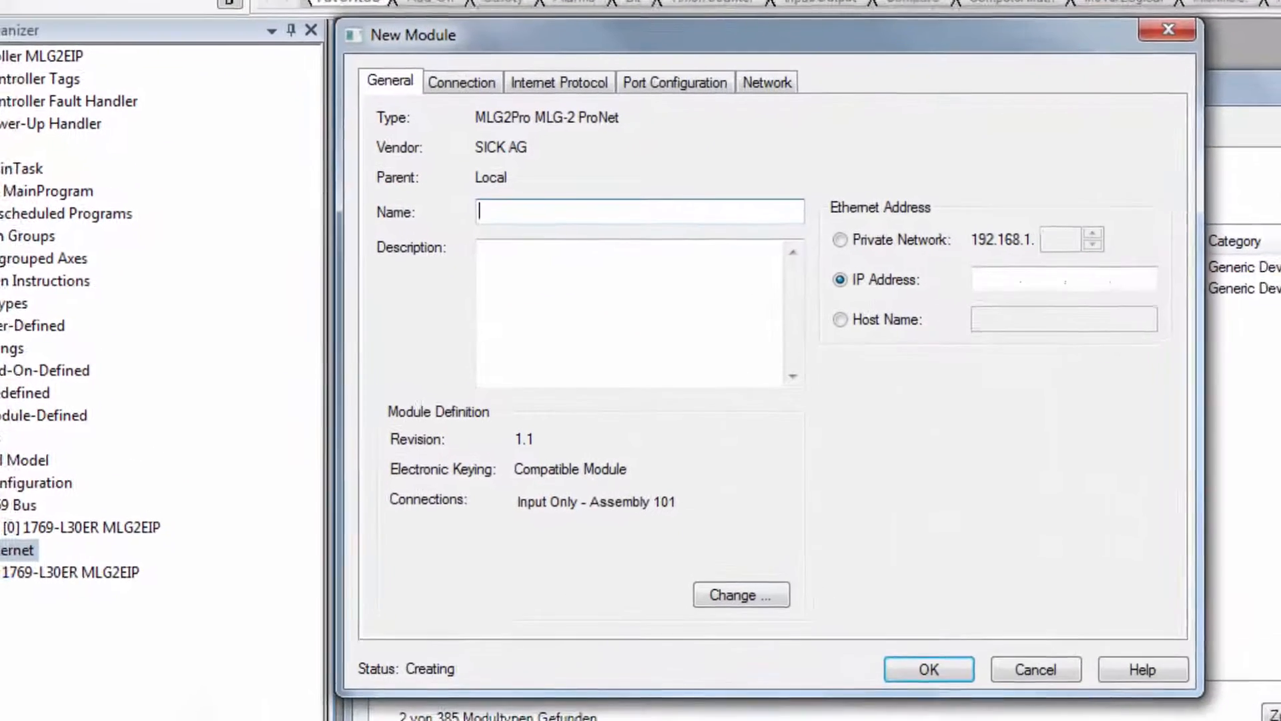
# Name the new module MLG2EIP and set its IP address to 192.168.0.222
pyautogui.write('MLG2EIP')
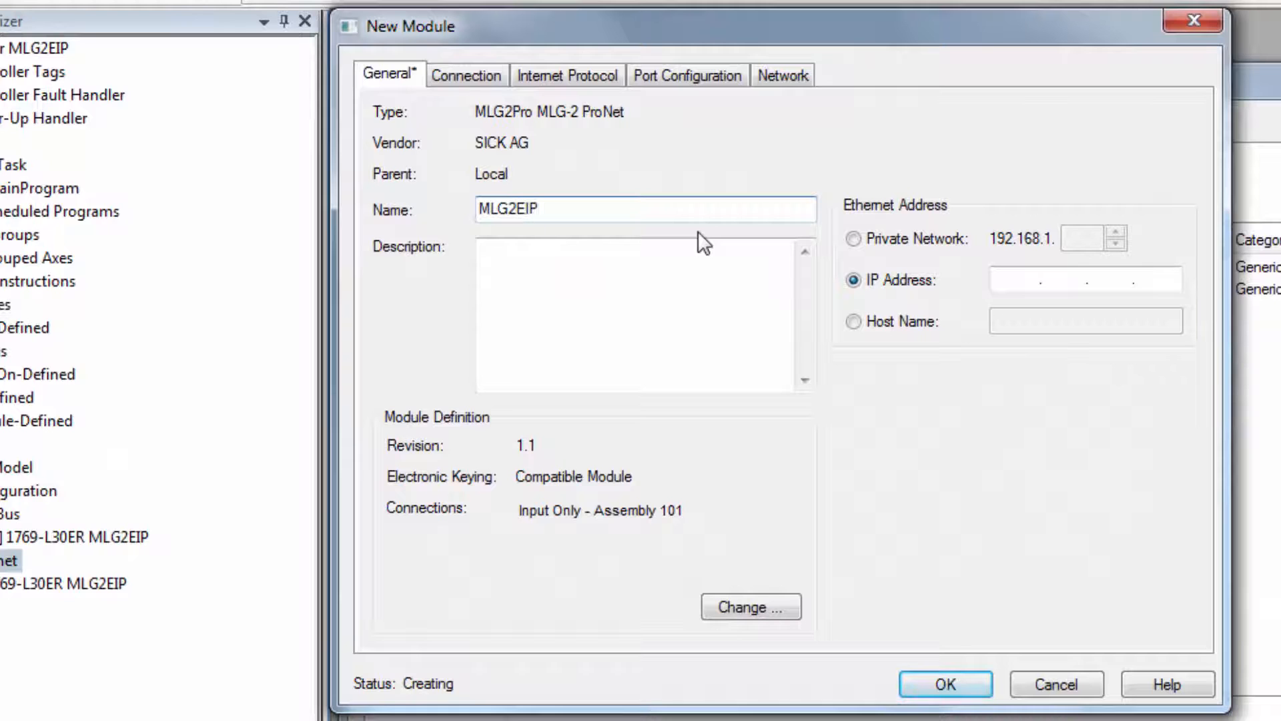
pyautogui.click(1037, 279)
pyautogui.write('192 . 168 . 0 . 222')
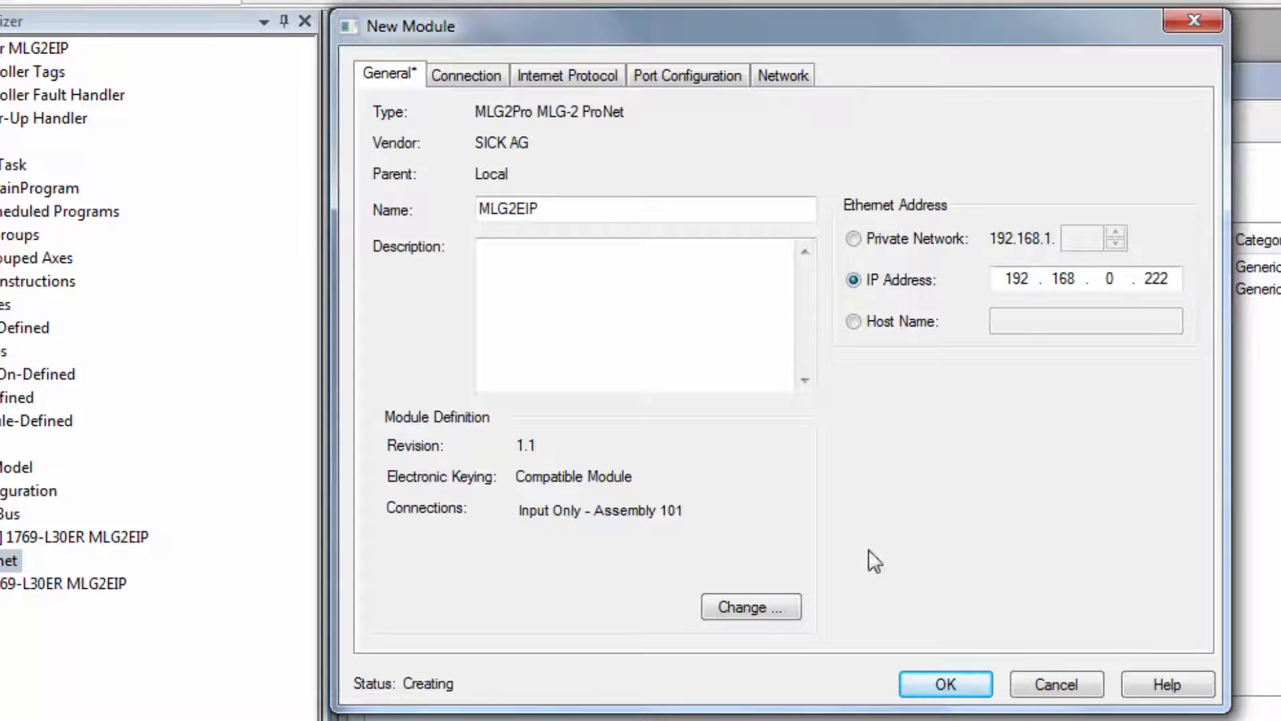
# Keep Input Only - Assembly 101 as the connection in the module definition, create the MLG2EIP module and close the module catalog
pyautogui.click(769, 613)
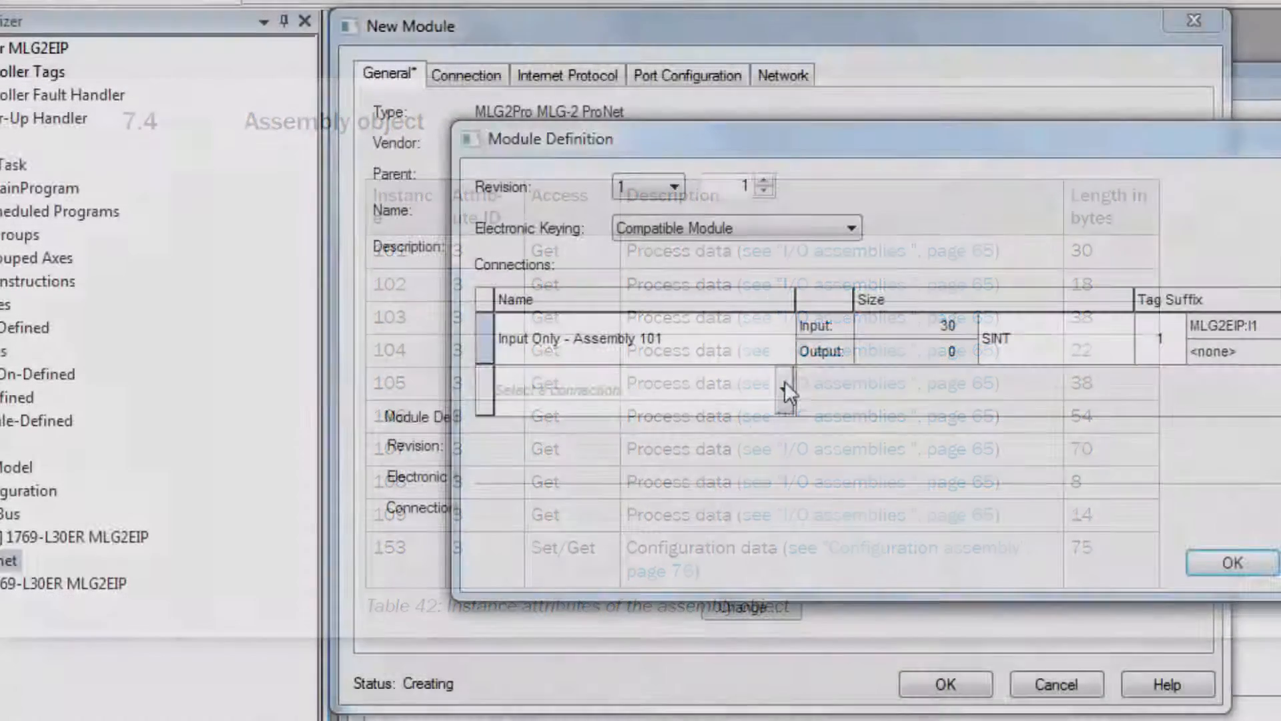
pyautogui.click(784, 383)
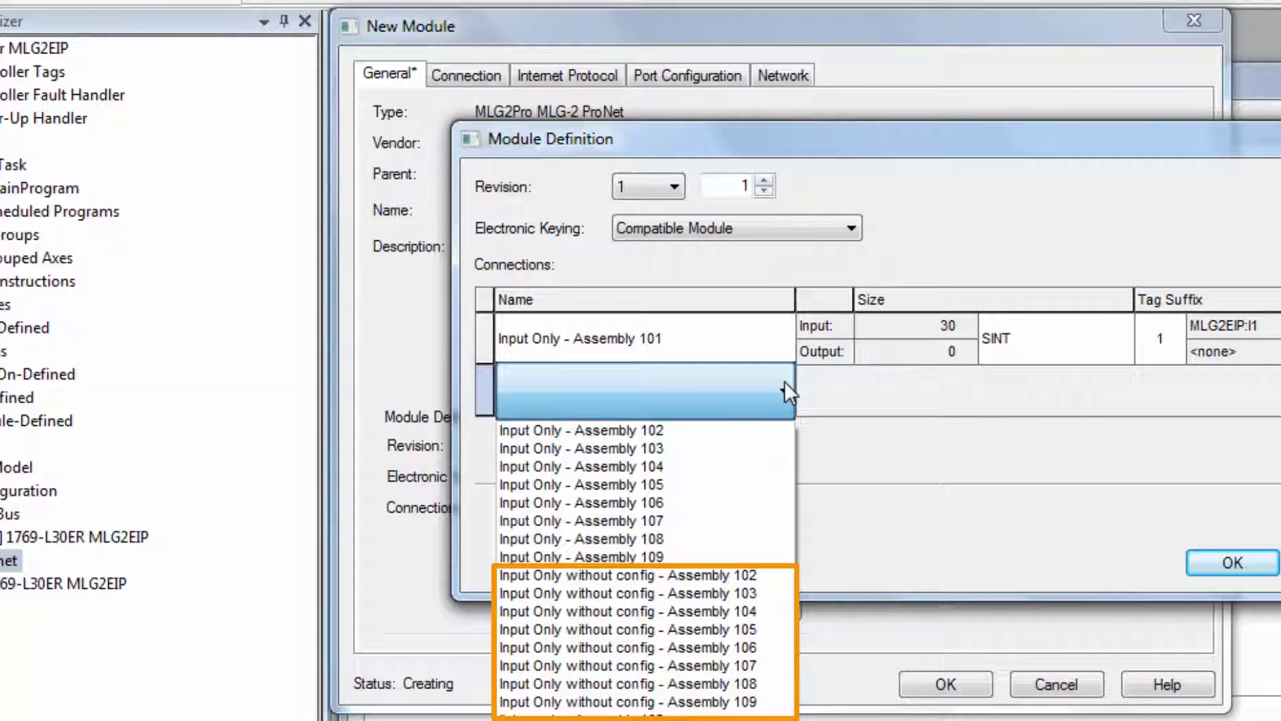
pyautogui.click(784, 382)
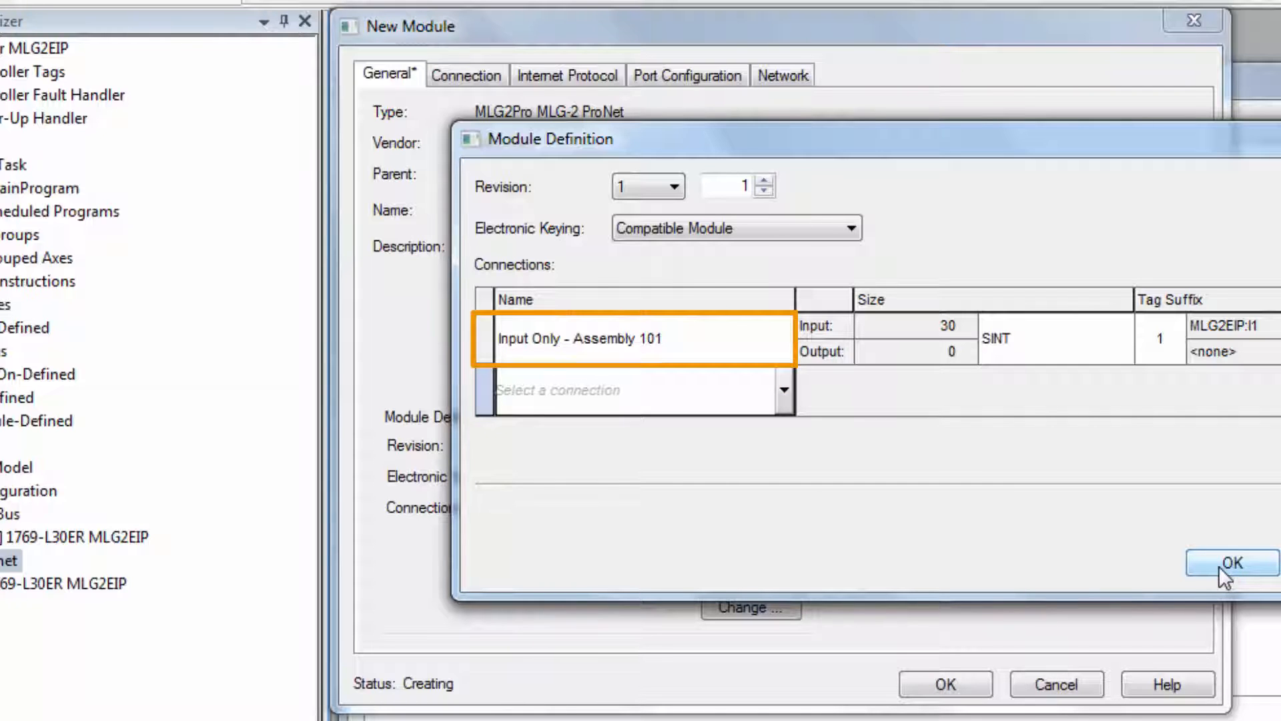
pyautogui.click(1219, 566)
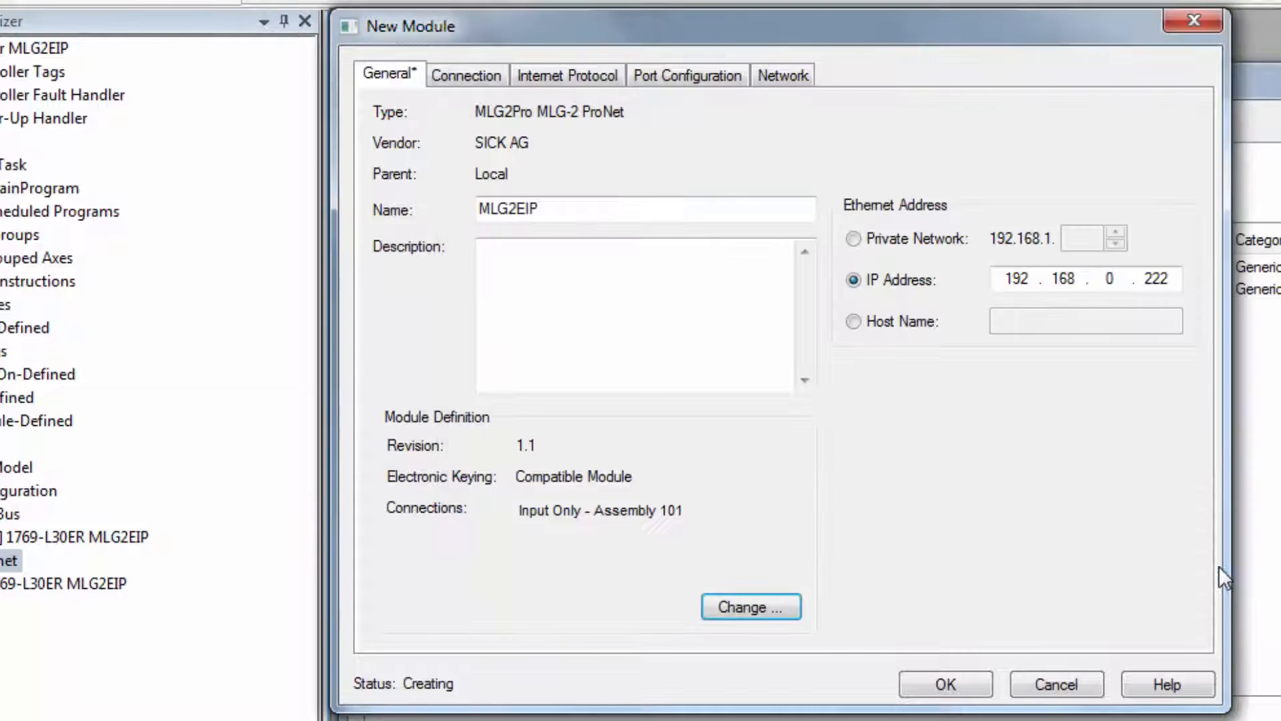
pyautogui.click(974, 672)
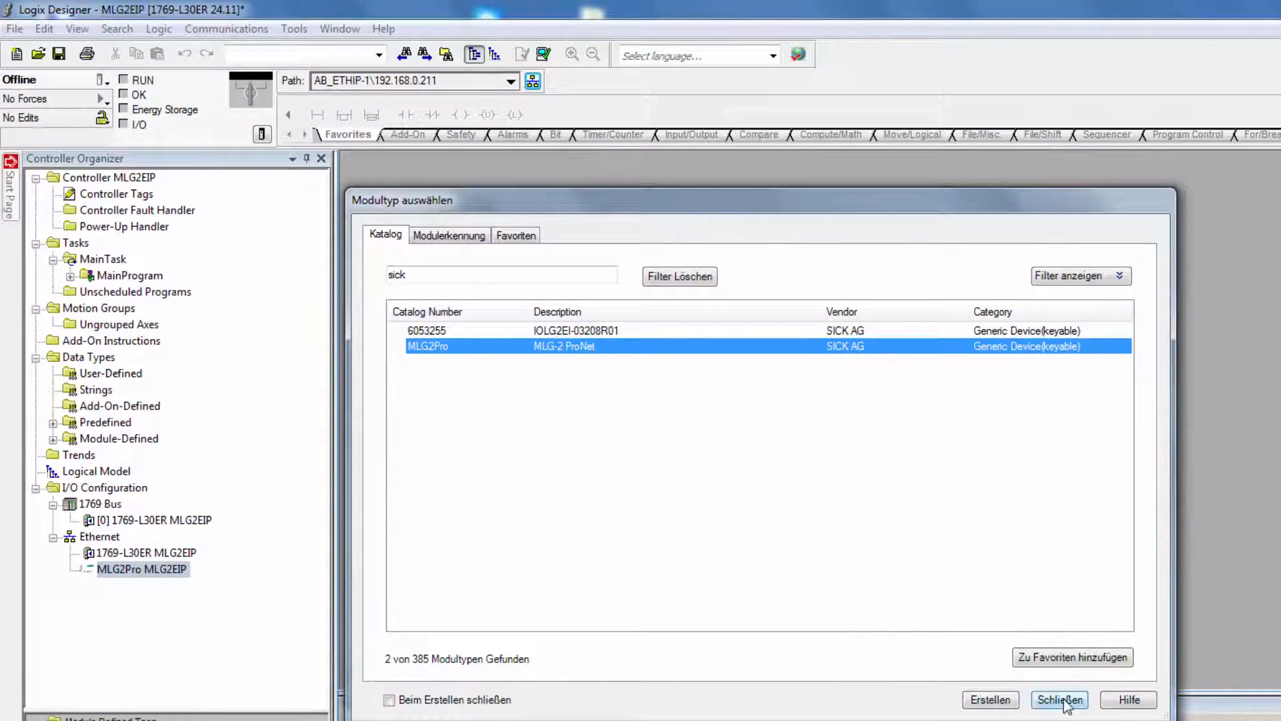
pyautogui.click(1061, 699)
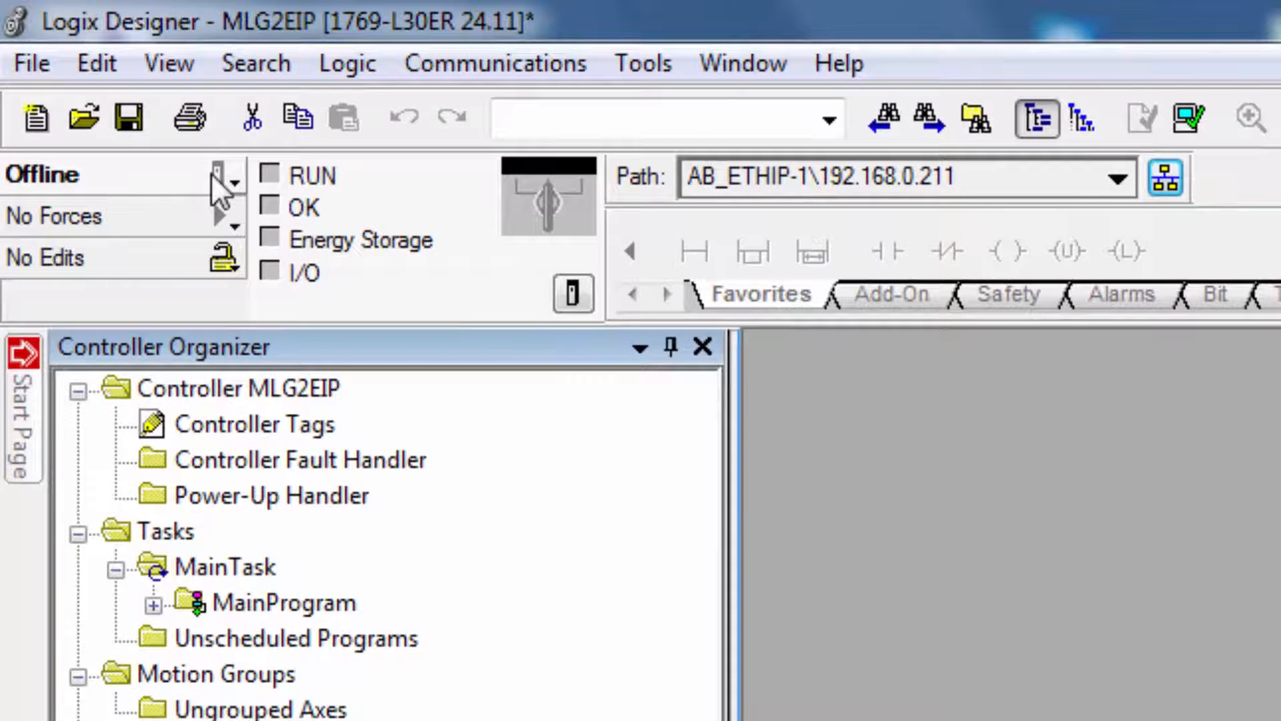
# Download the project with the new module to the controller and switch it back to Remote Run
pyautogui.click(215, 175)
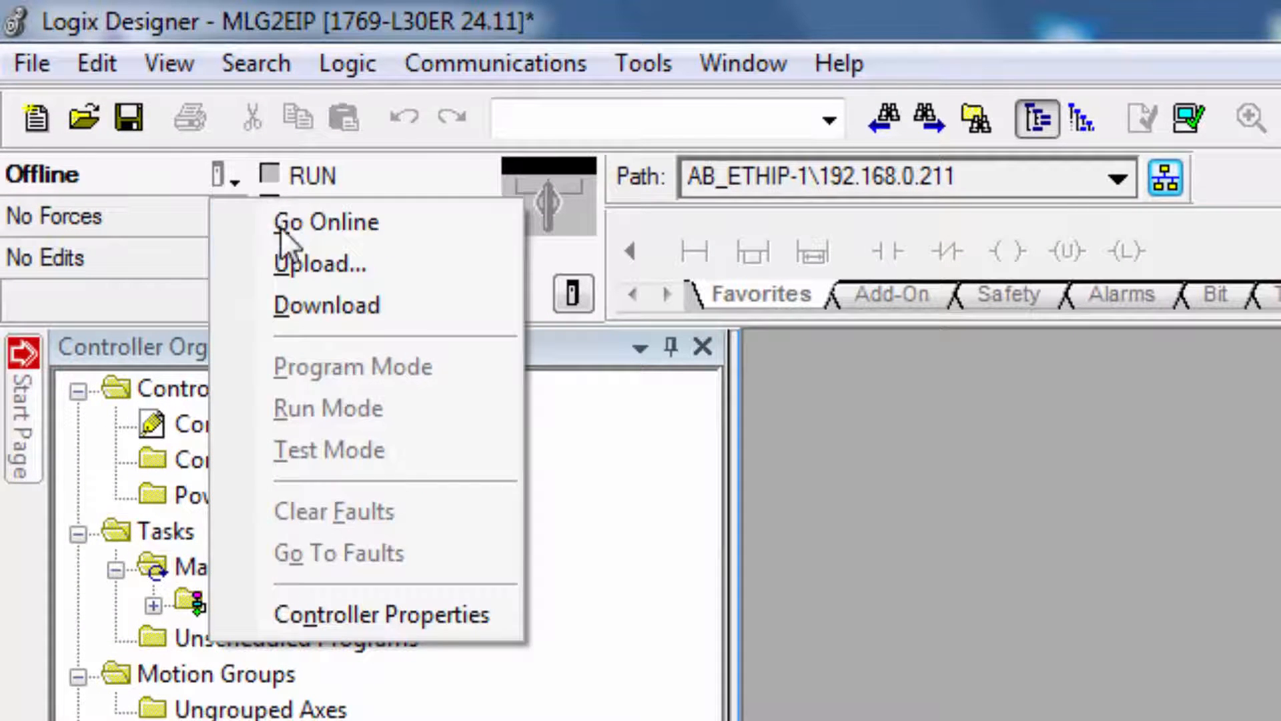
pyautogui.click(323, 304)
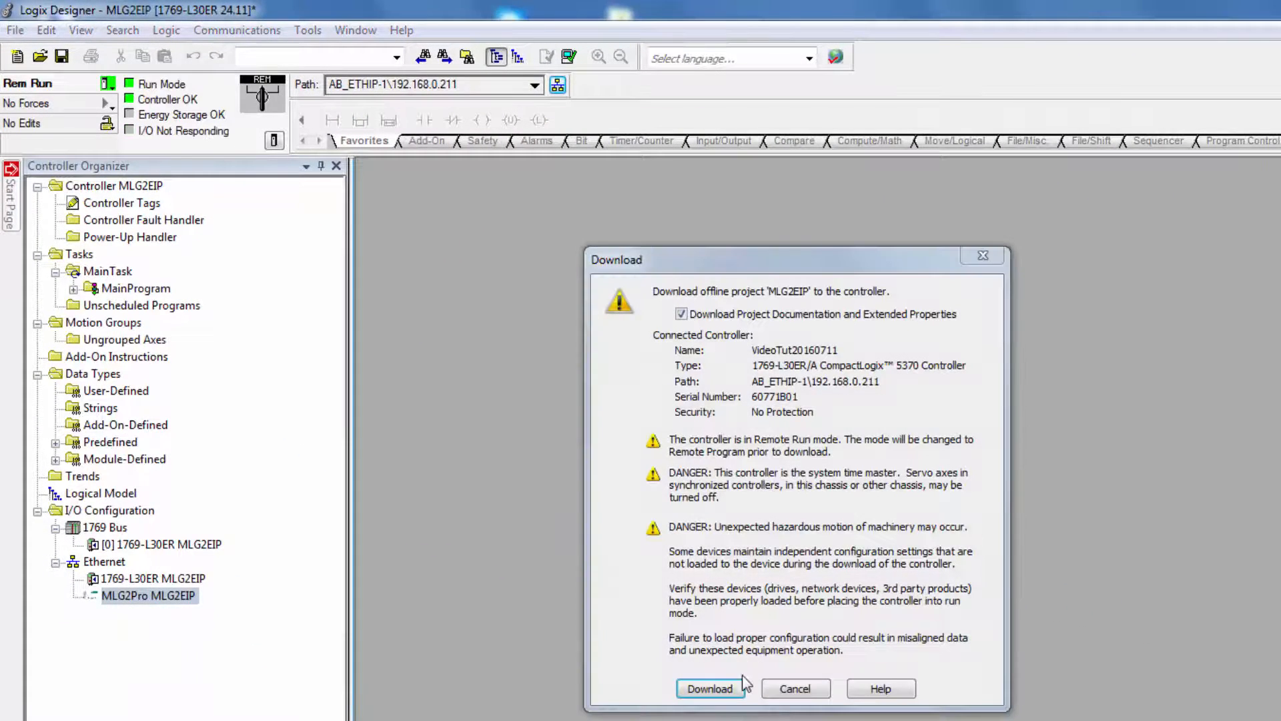
pyautogui.click(740, 686)
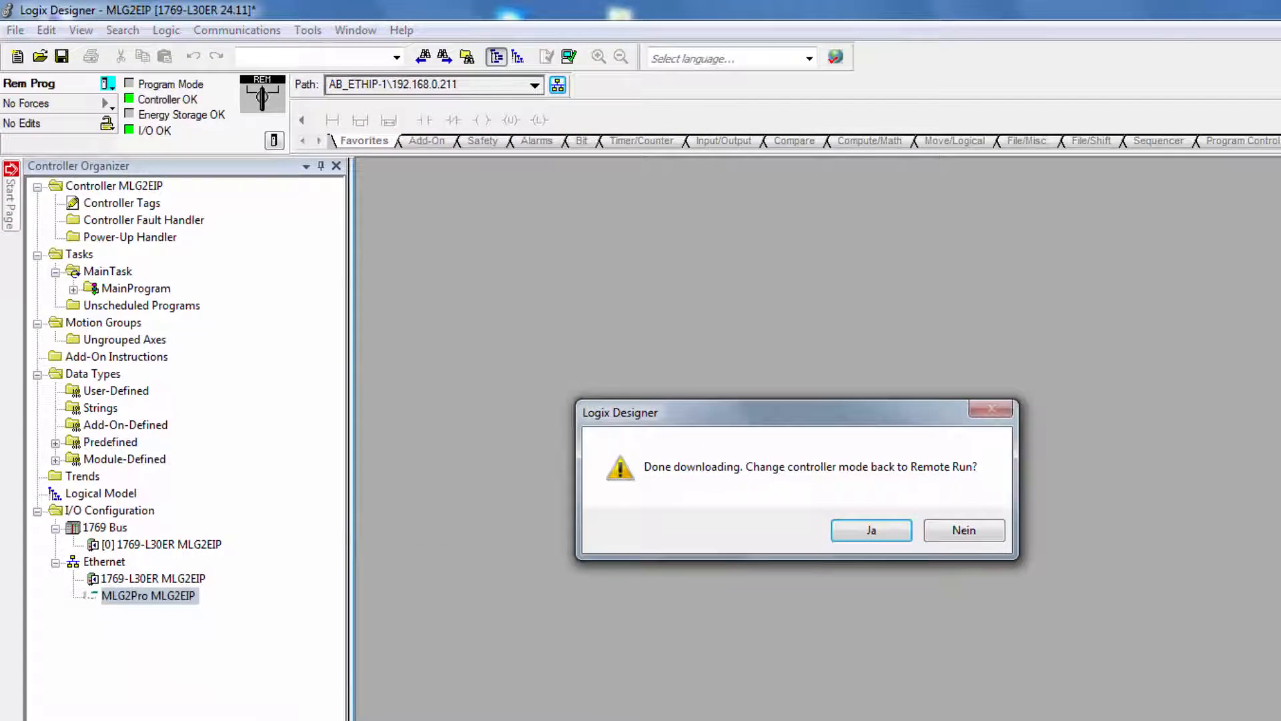
pyautogui.click(851, 529)
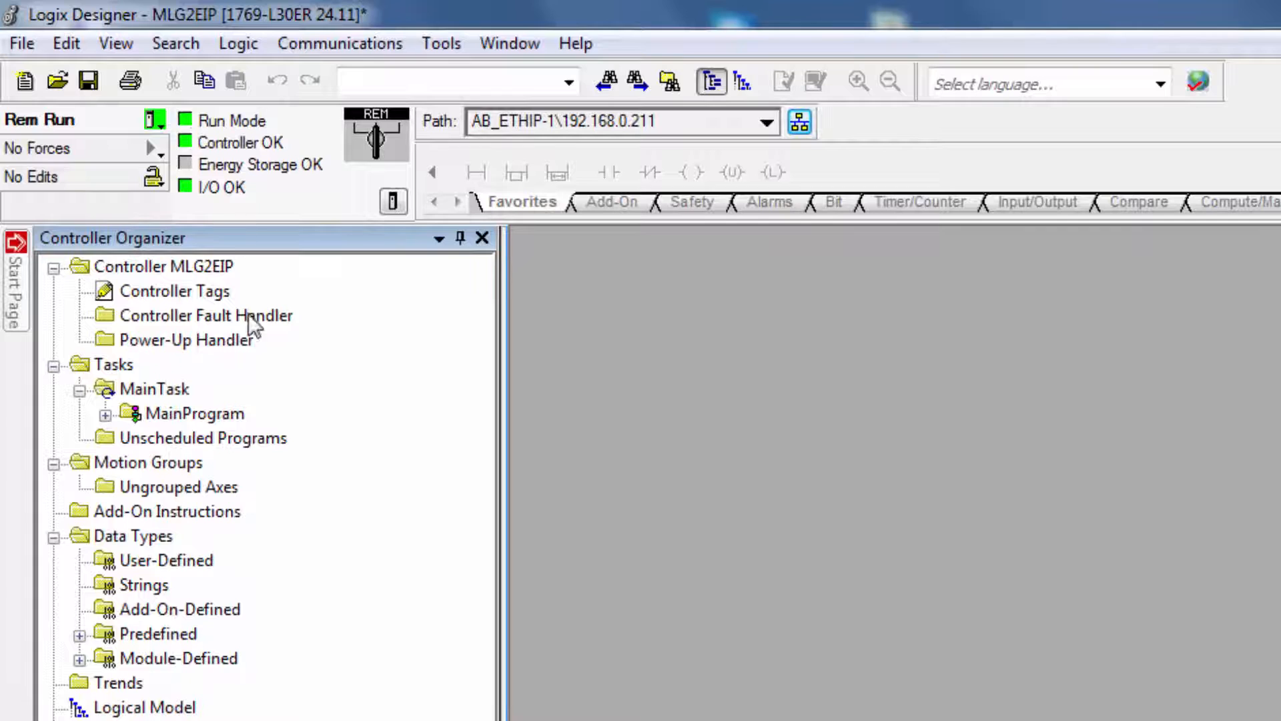
# Open the controller tags and expand MLG2EIP:I1 and its Data array to examine the light grid's process data
pyautogui.click(201, 288)
pyautogui.doubleClick(201, 288)
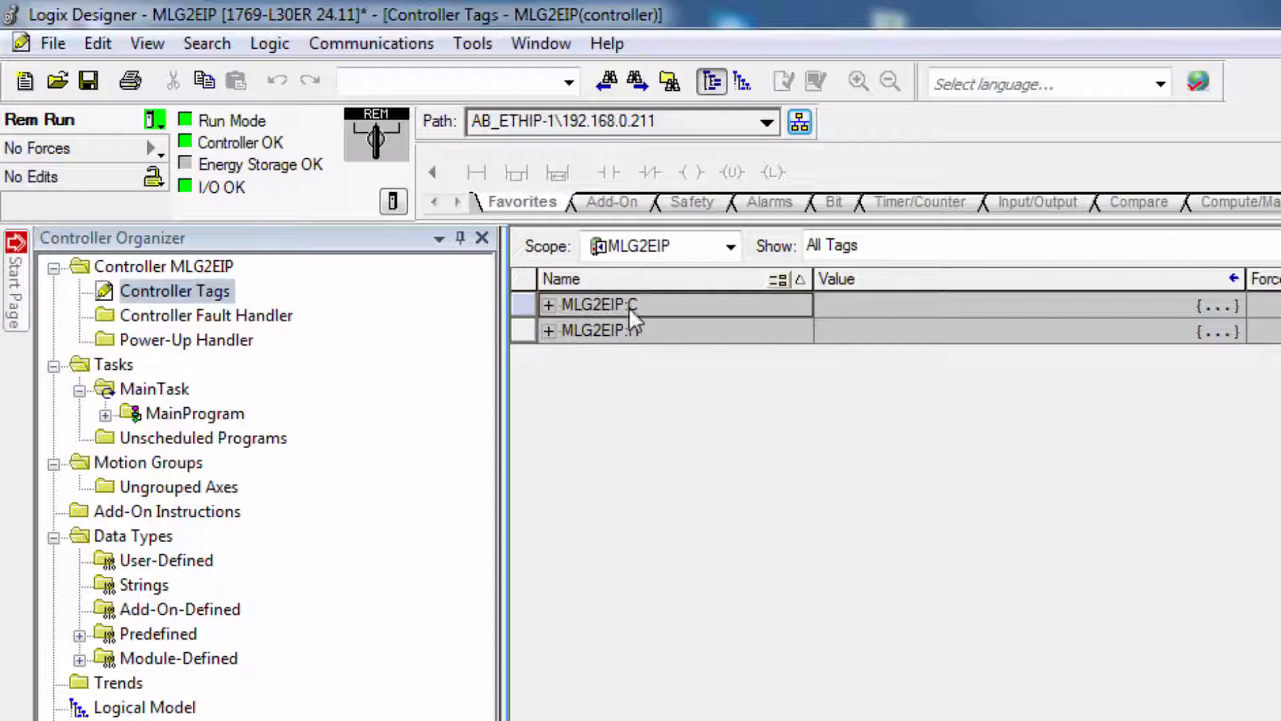
pyautogui.click(548, 331)
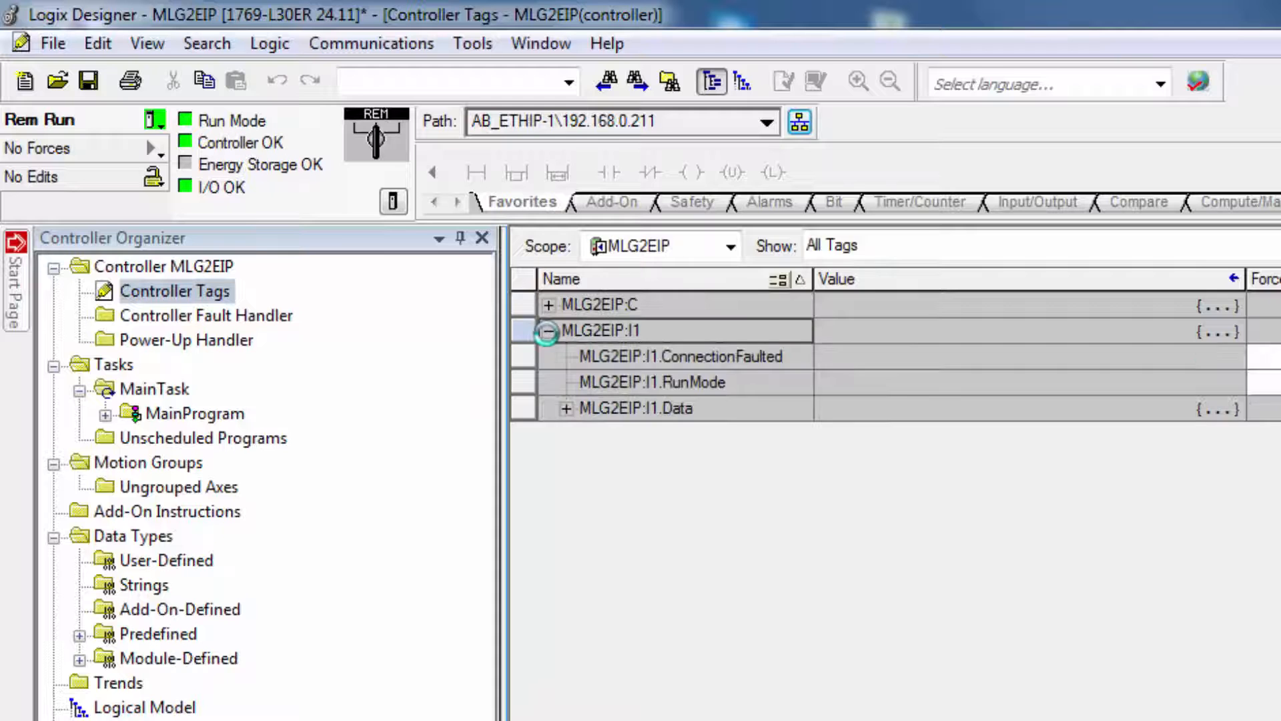
pyautogui.click(564, 409)
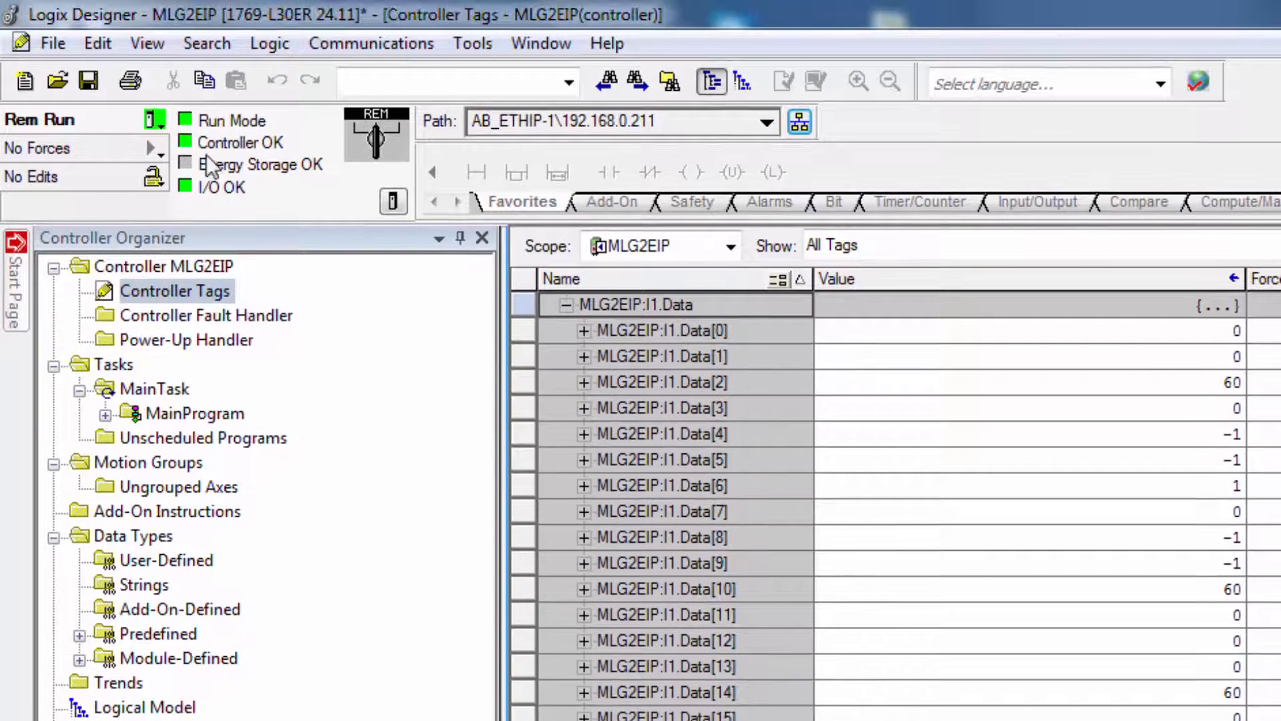
# Go offline and set the PerformanceOptions configuration tag under MLG2EIP:C to 2#0000_0001
pyautogui.click(155, 121)
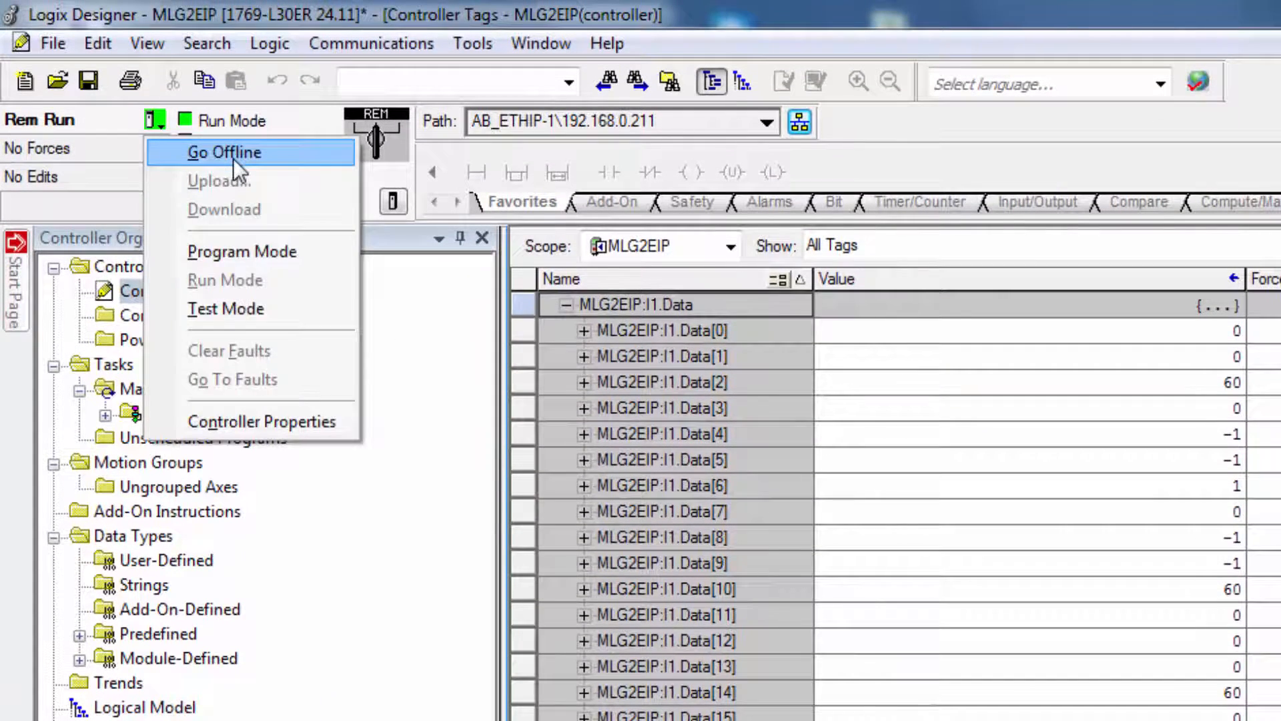
pyautogui.click(230, 151)
pyautogui.click(547, 329)
pyautogui.click(548, 306)
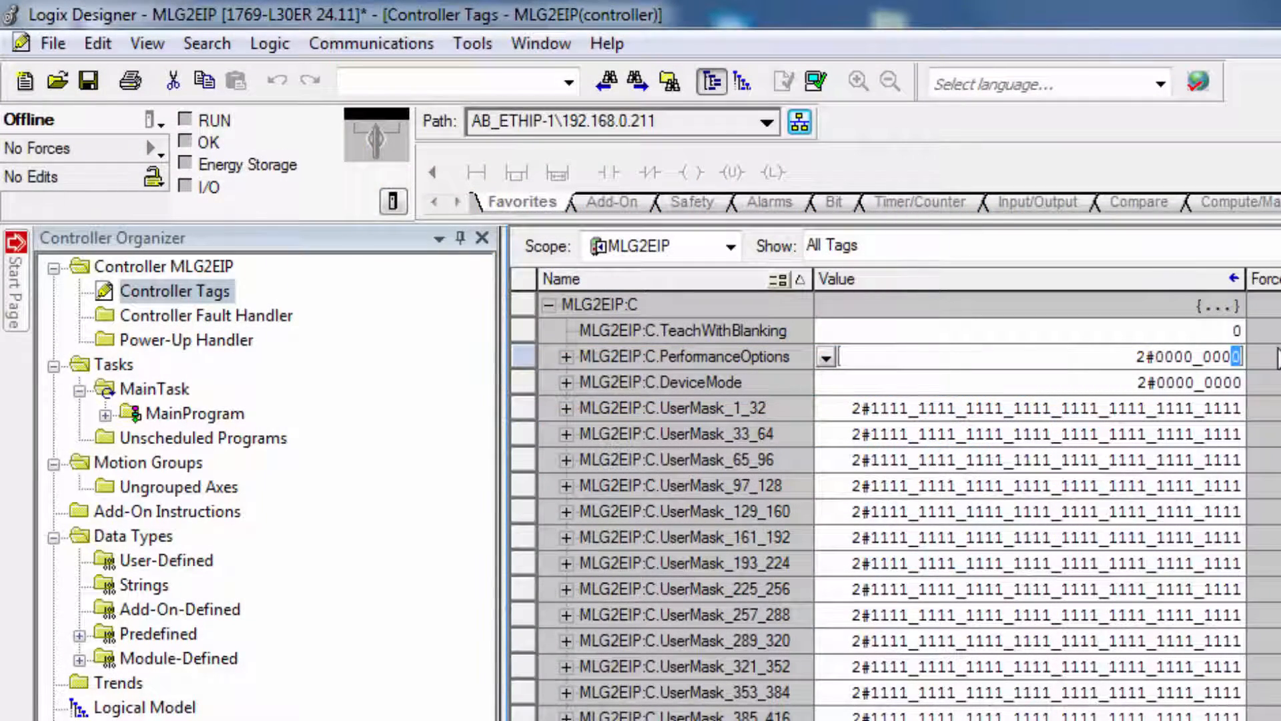
pyautogui.write('1')
pyautogui.press('Return')
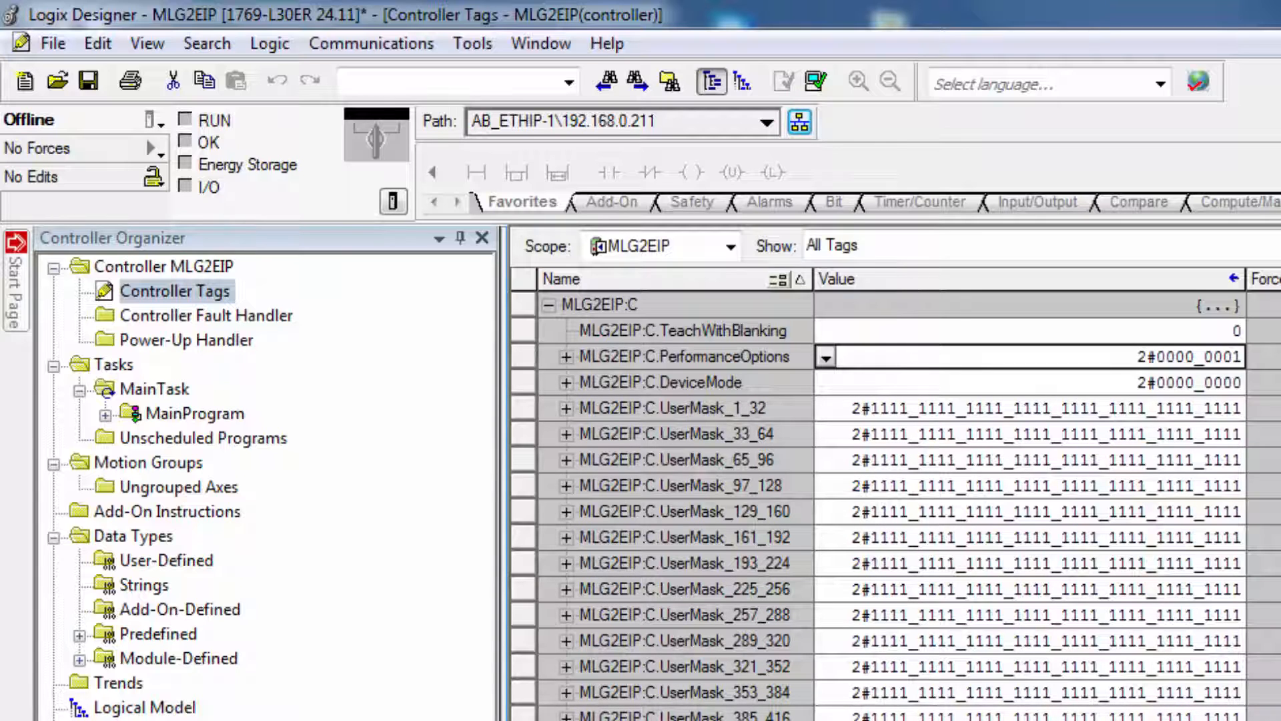
pyautogui.click(1115, 386)
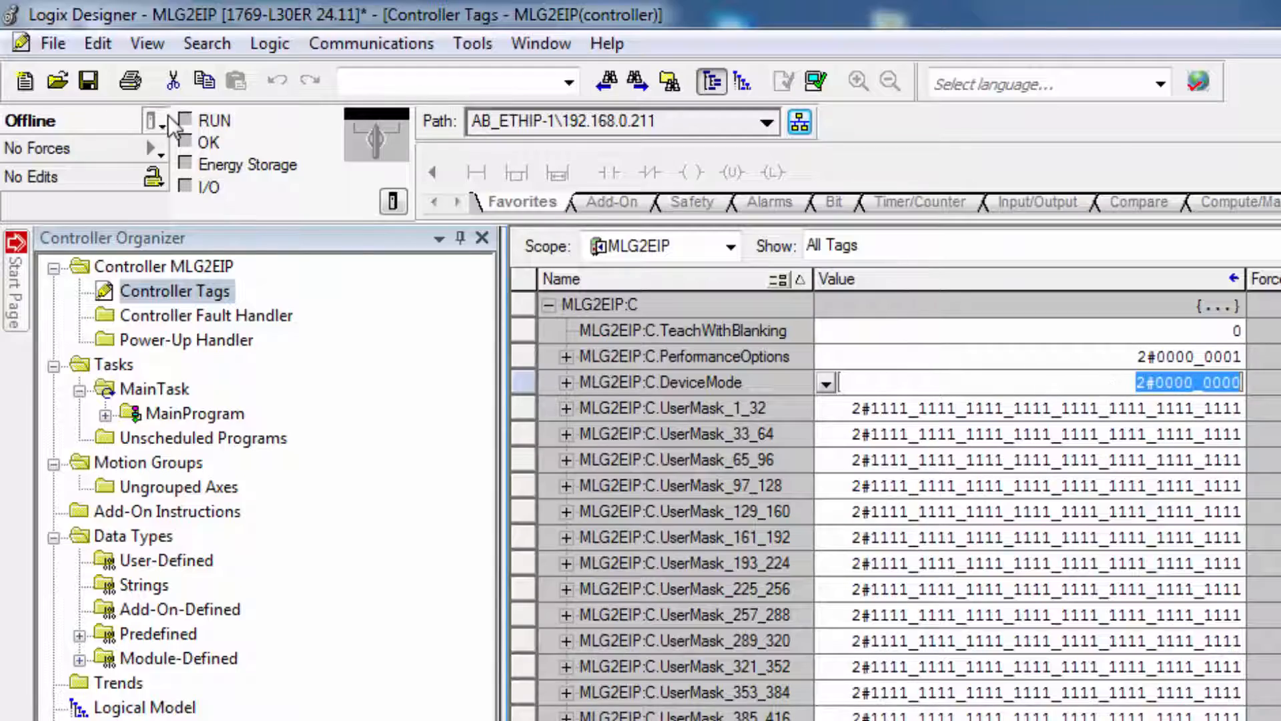
# Download the changed light grid configuration to the controller and return it to Remote Run
pyautogui.click(167, 121)
pyautogui.click(252, 209)
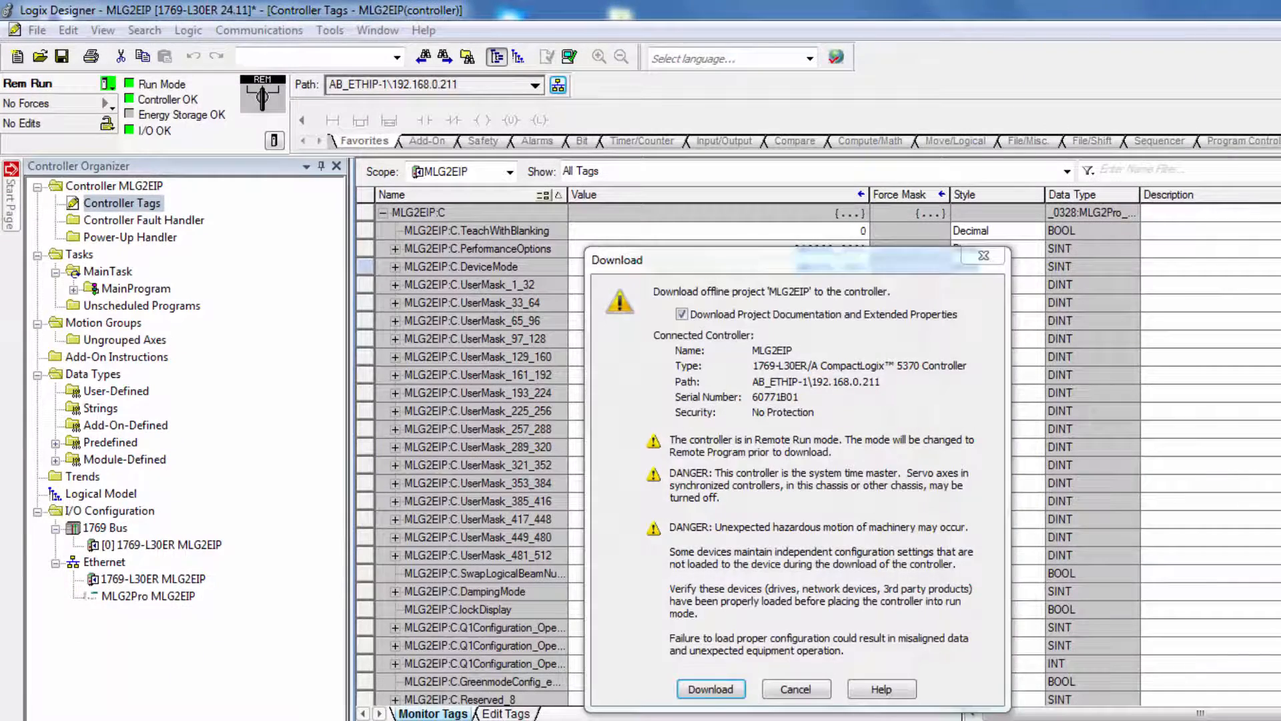
pyautogui.click(710, 688)
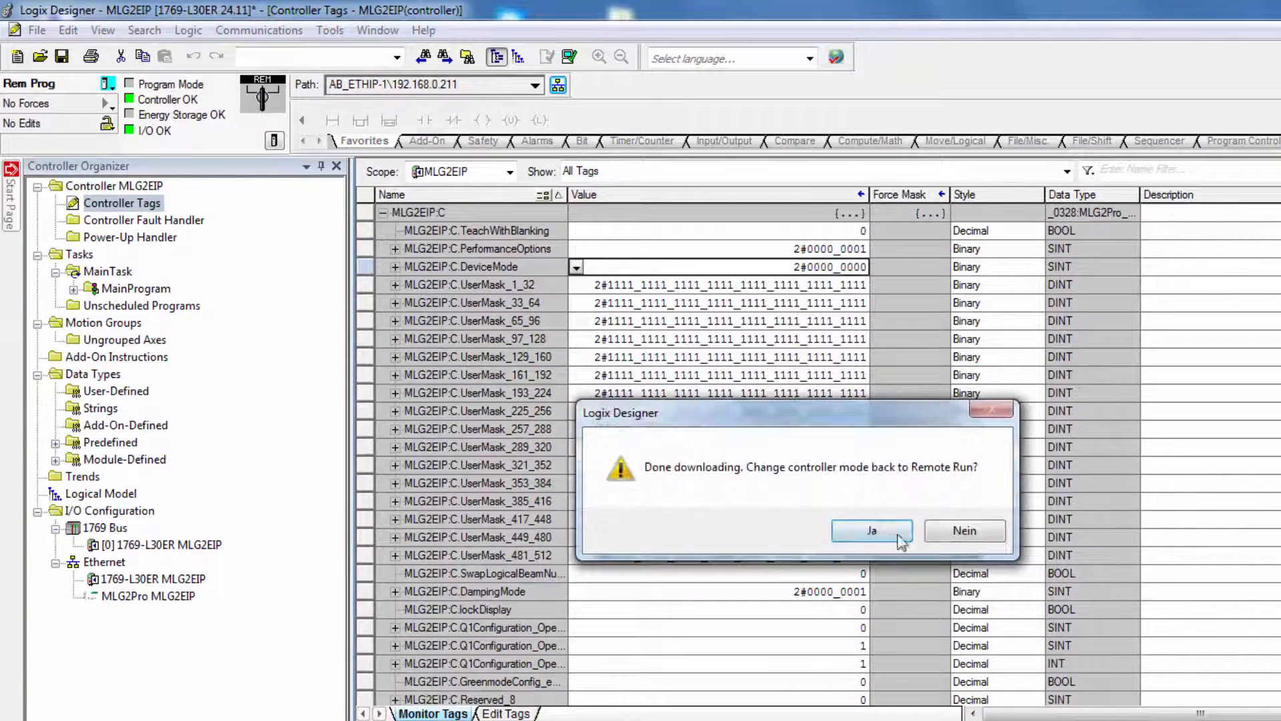
pyautogui.click(878, 531)
# Go offline and add a controller tag named CBB with data type INT
pyautogui.click(108, 84)
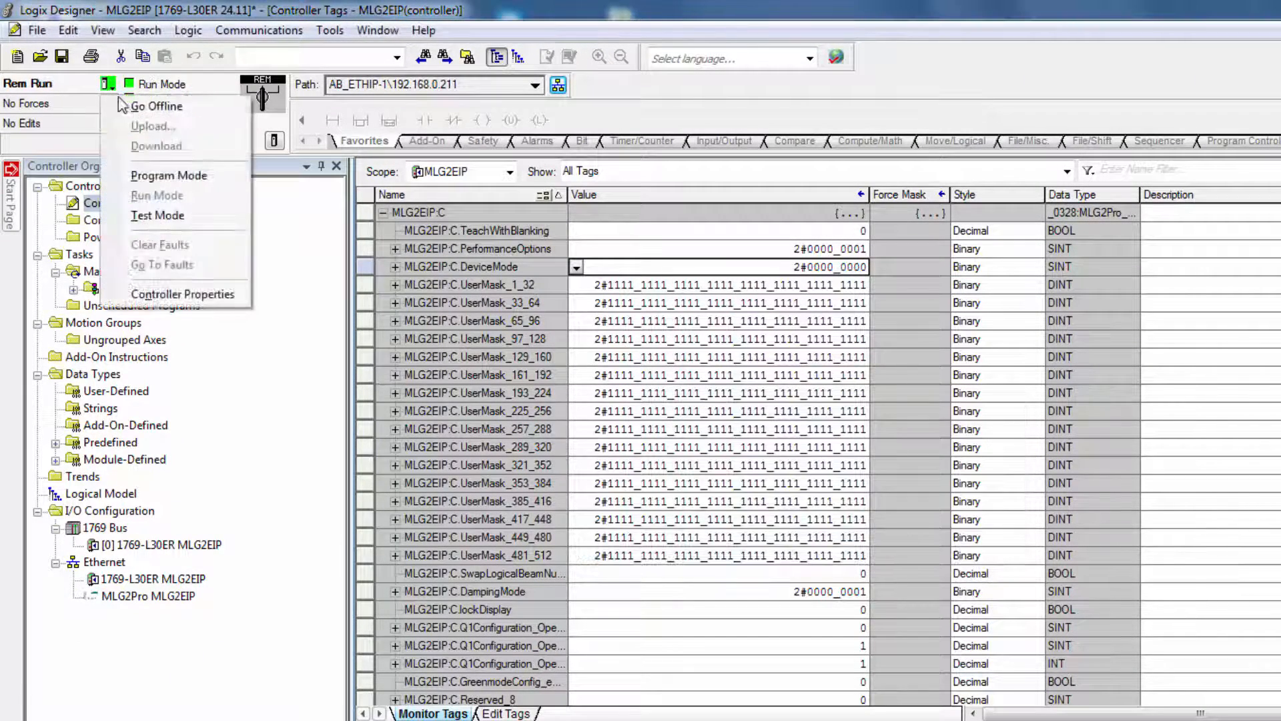
pyautogui.click(124, 105)
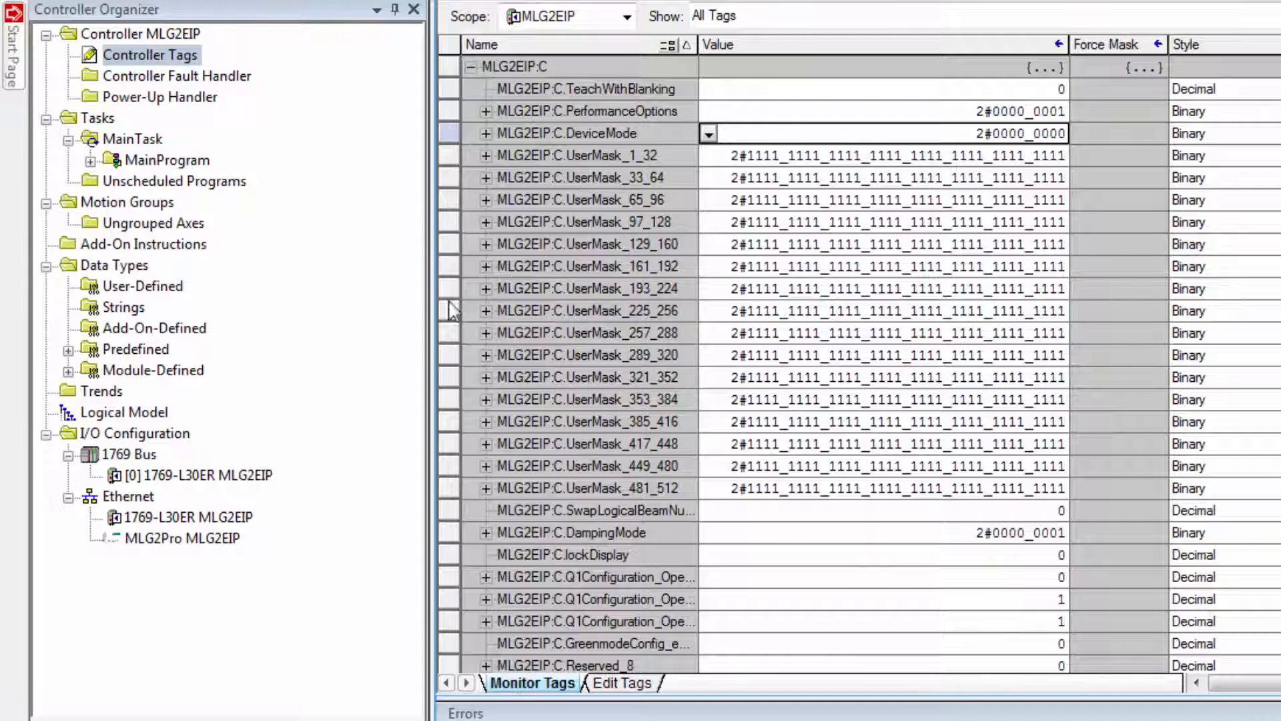
pyautogui.click(639, 682)
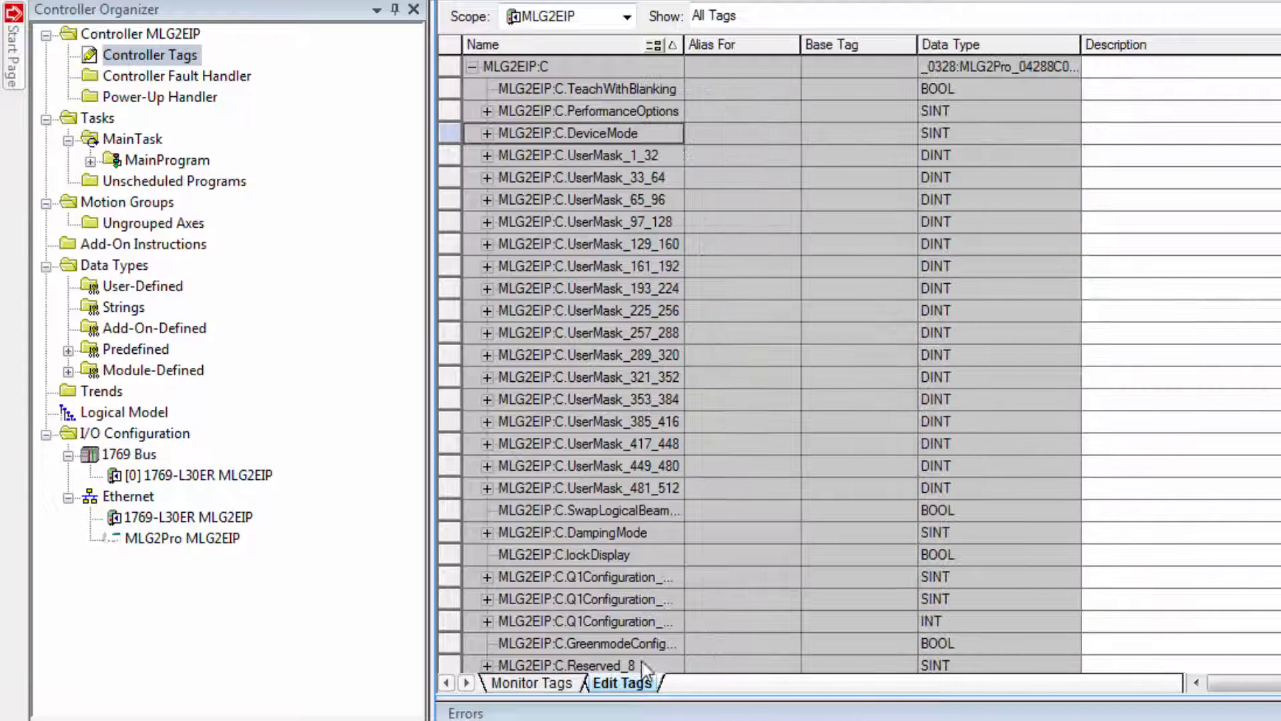
pyautogui.click(471, 66)
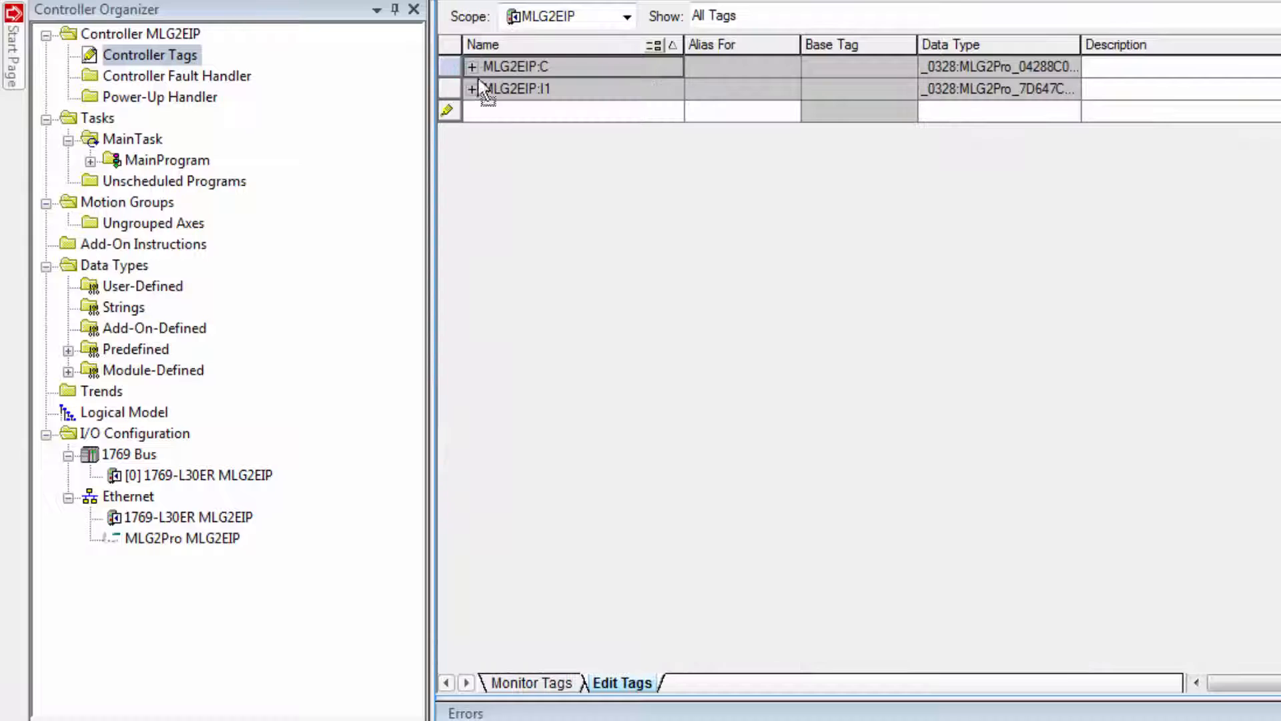
pyautogui.click(494, 110)
pyautogui.write('CBB')
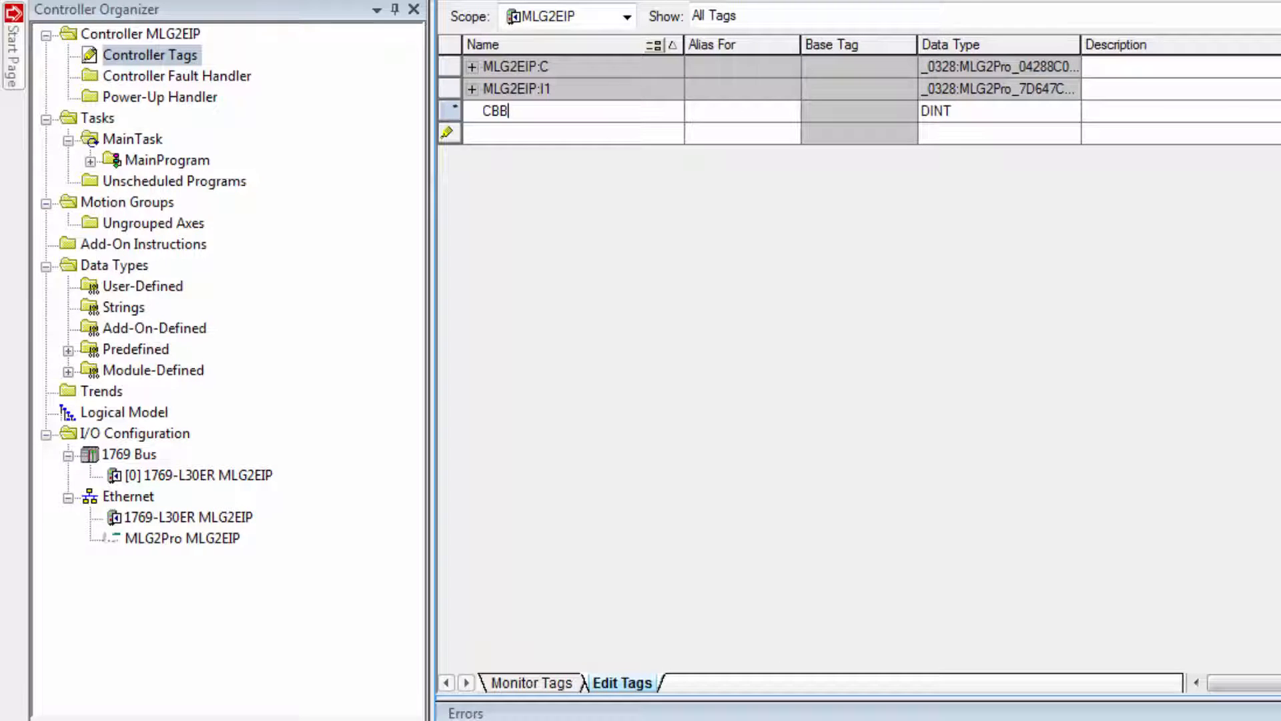
pyautogui.click(1056, 114)
pyautogui.click(1066, 112)
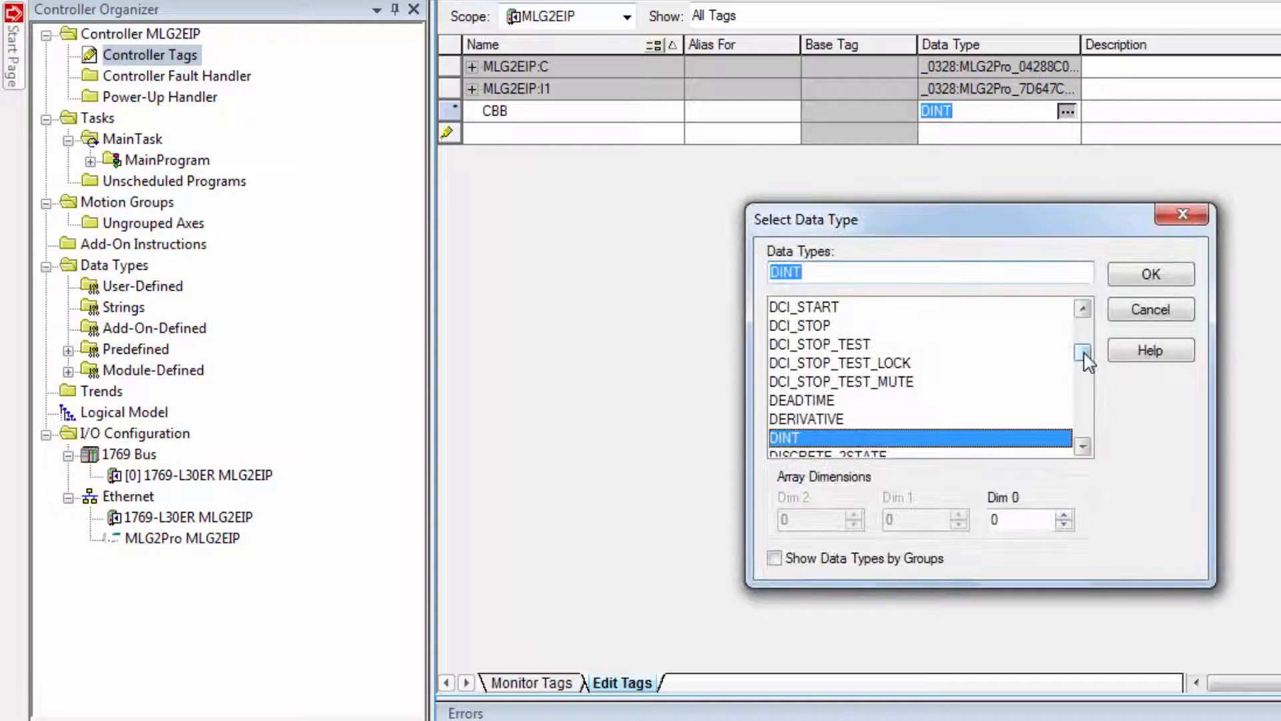
pyautogui.write('INT')
pyautogui.click(1153, 276)
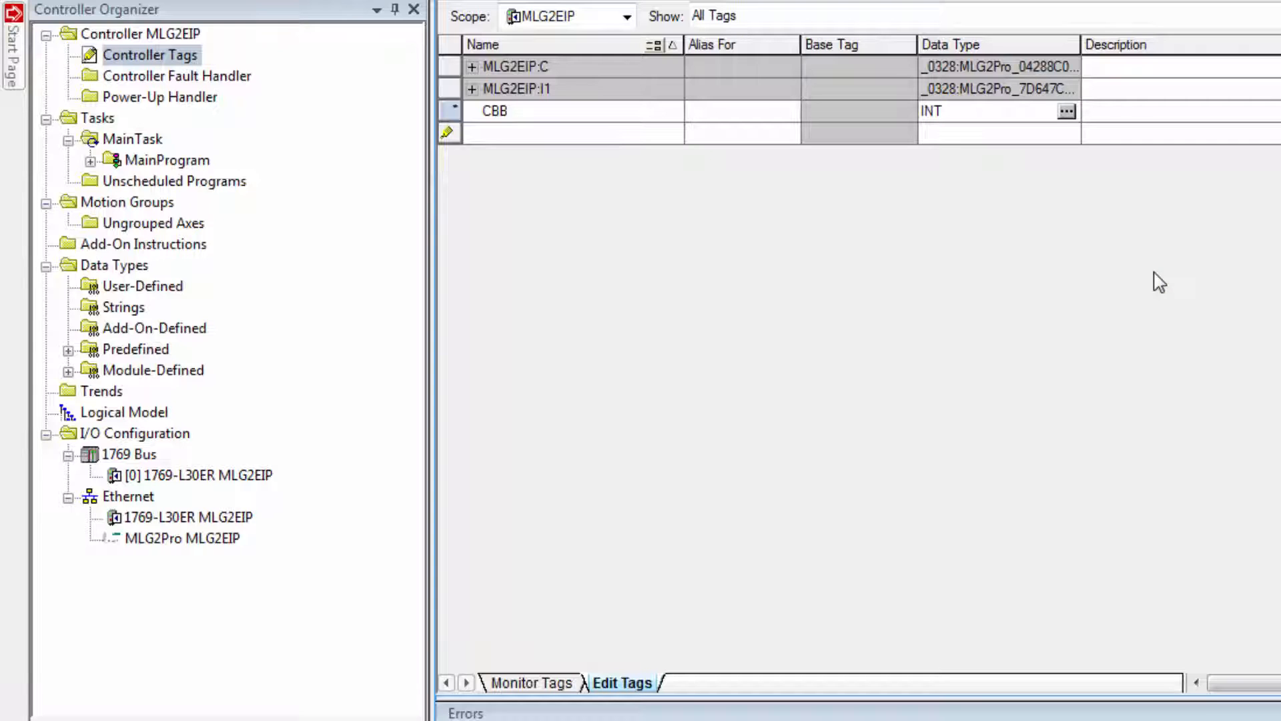
# Add a Structured Text routine named ST_Routine to MainProgram
pyautogui.rightClick(142, 161)
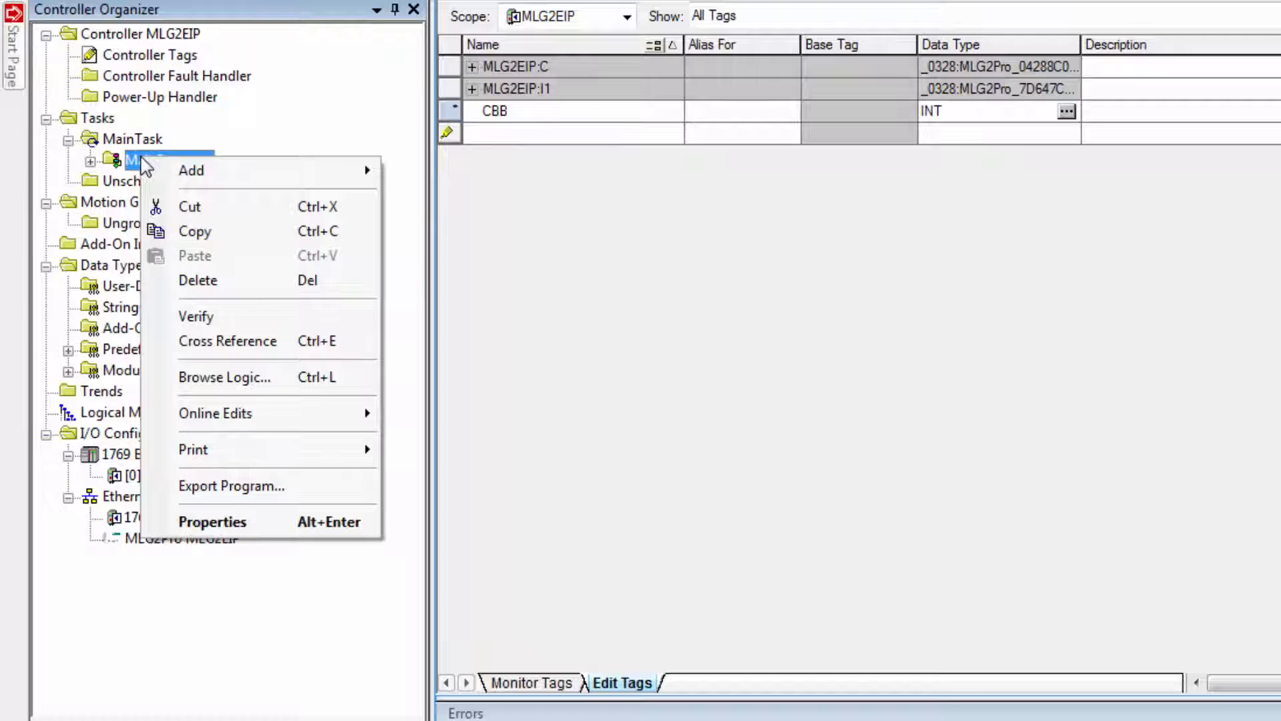
pyautogui.moveTo(167, 170)
pyautogui.click(467, 170)
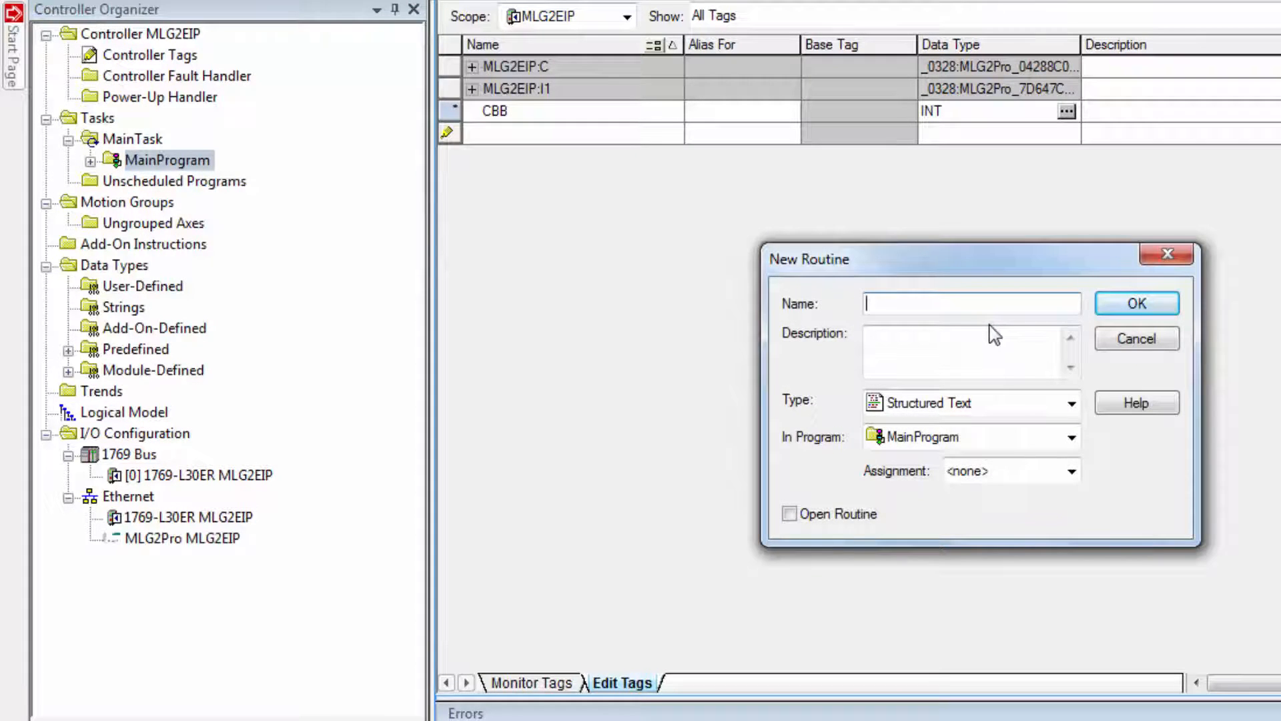
pyautogui.click(1071, 403)
pyautogui.click(962, 484)
pyautogui.click(899, 303)
pyautogui.write('ST_Routine')
pyautogui.click(1135, 303)
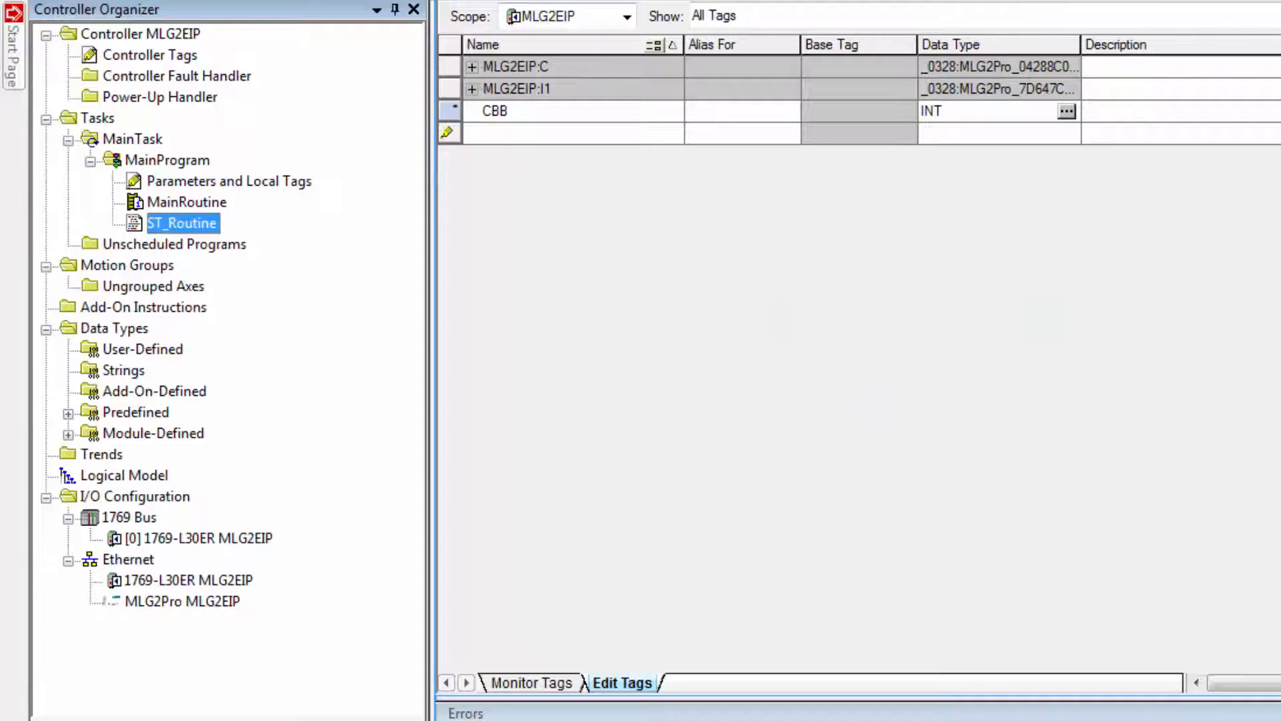
# Delete MainRoutine from MainProgram
pyautogui.click(190, 203)
pyautogui.rightClick(190, 202)
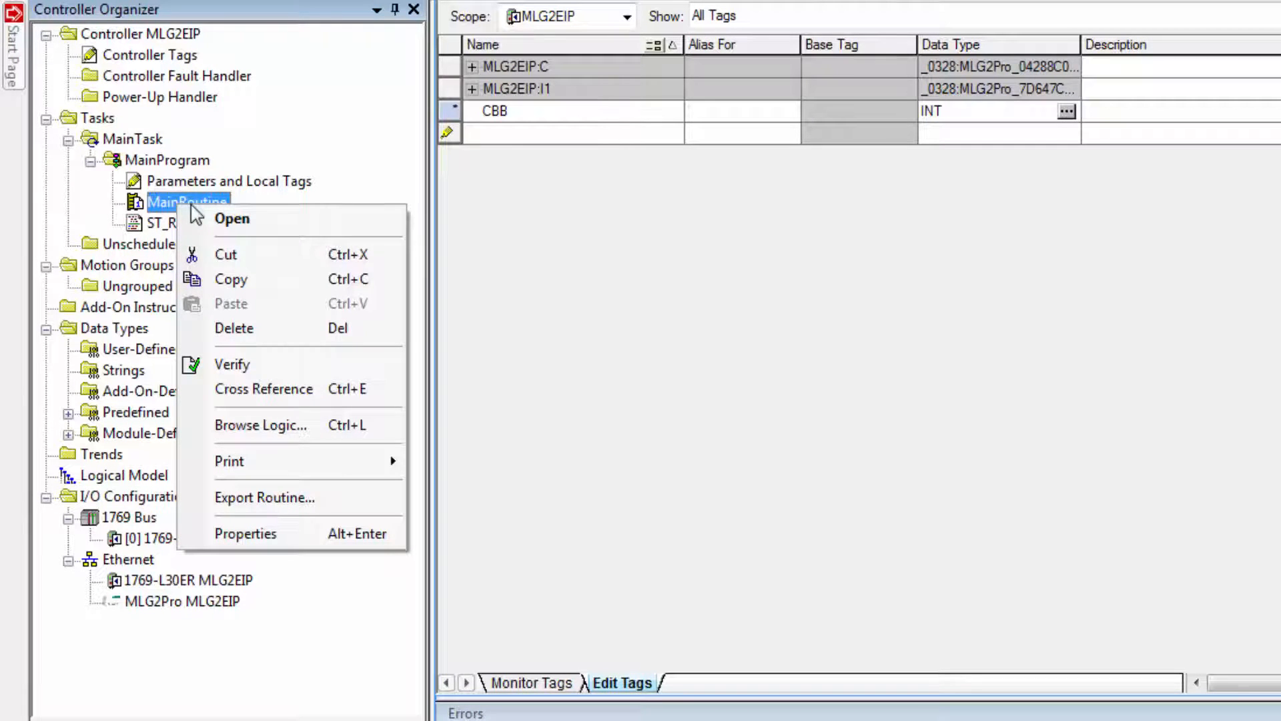
pyautogui.click(271, 330)
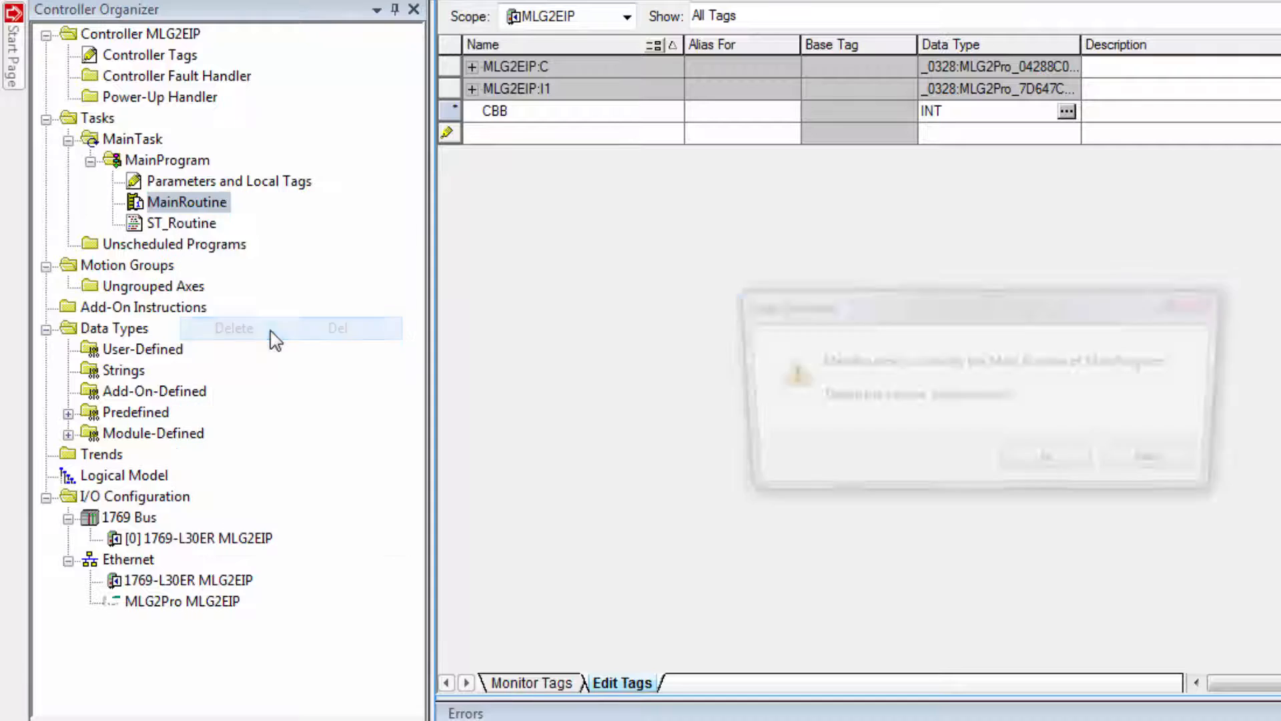
pyautogui.click(1079, 469)
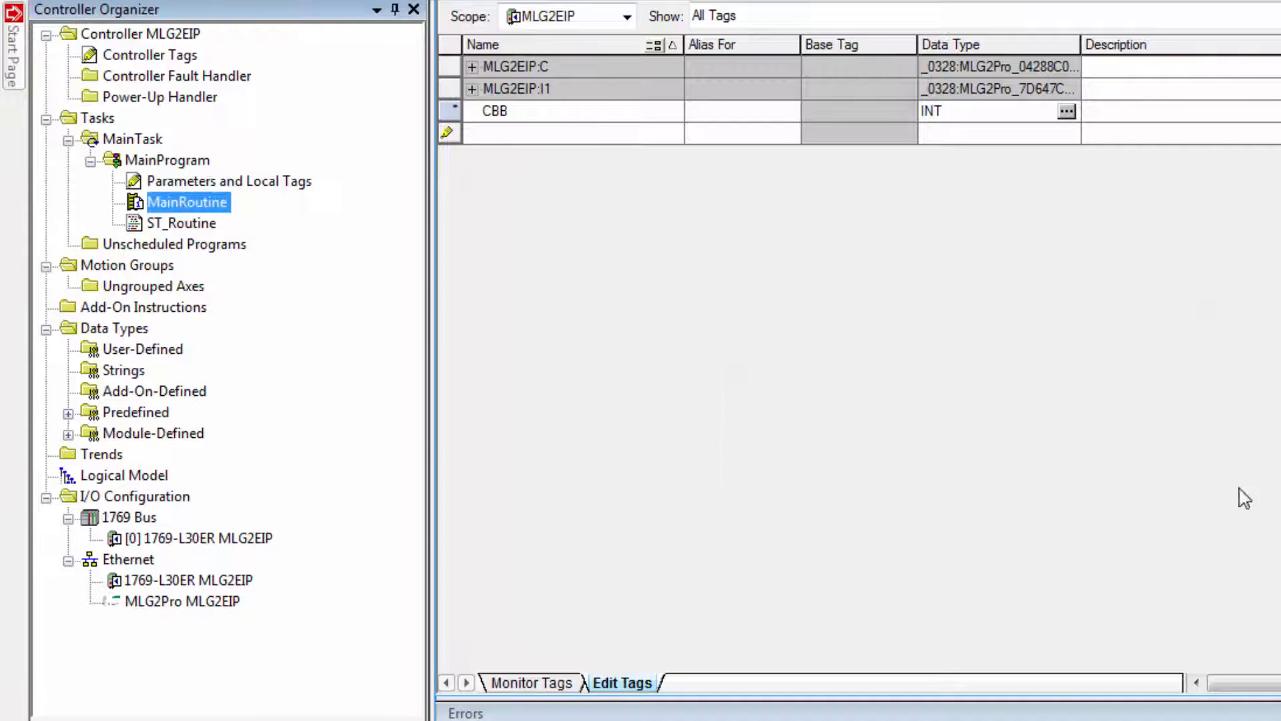
# Assign ST_Routine as the main routine in the properties of MainProgram
pyautogui.rightClick(169, 165)
pyautogui.click(287, 528)
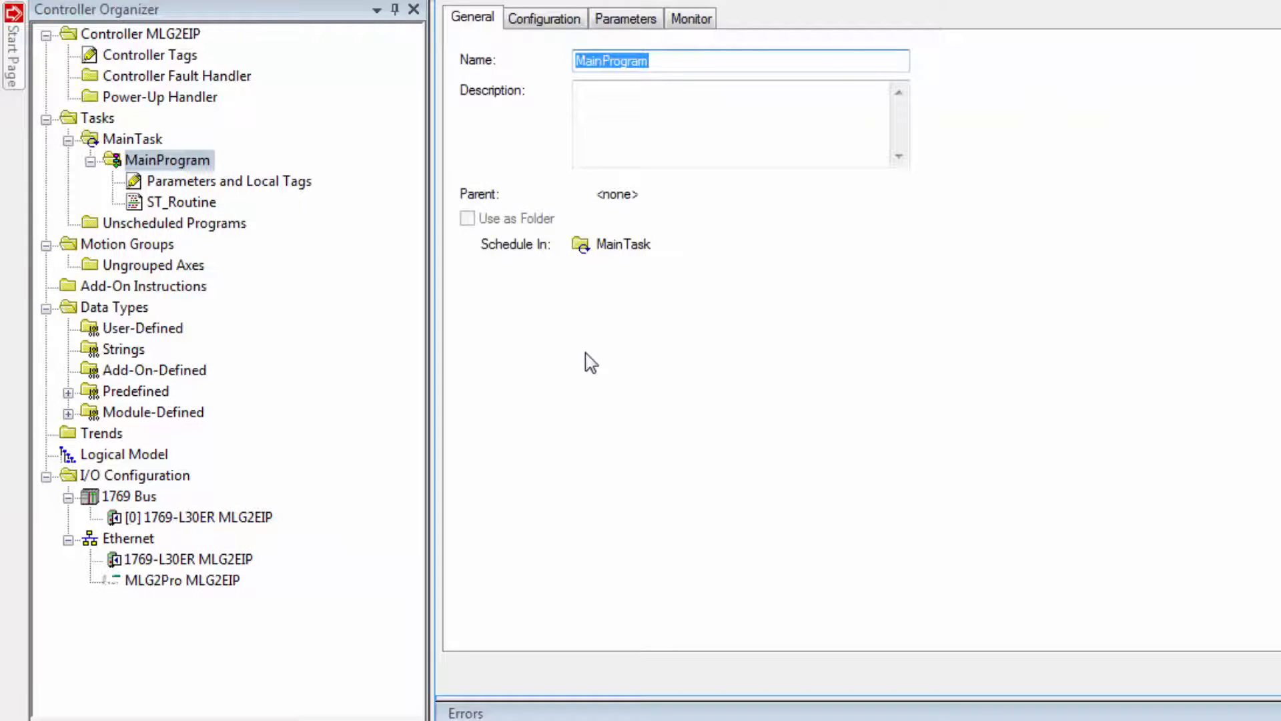
pyautogui.click(544, 19)
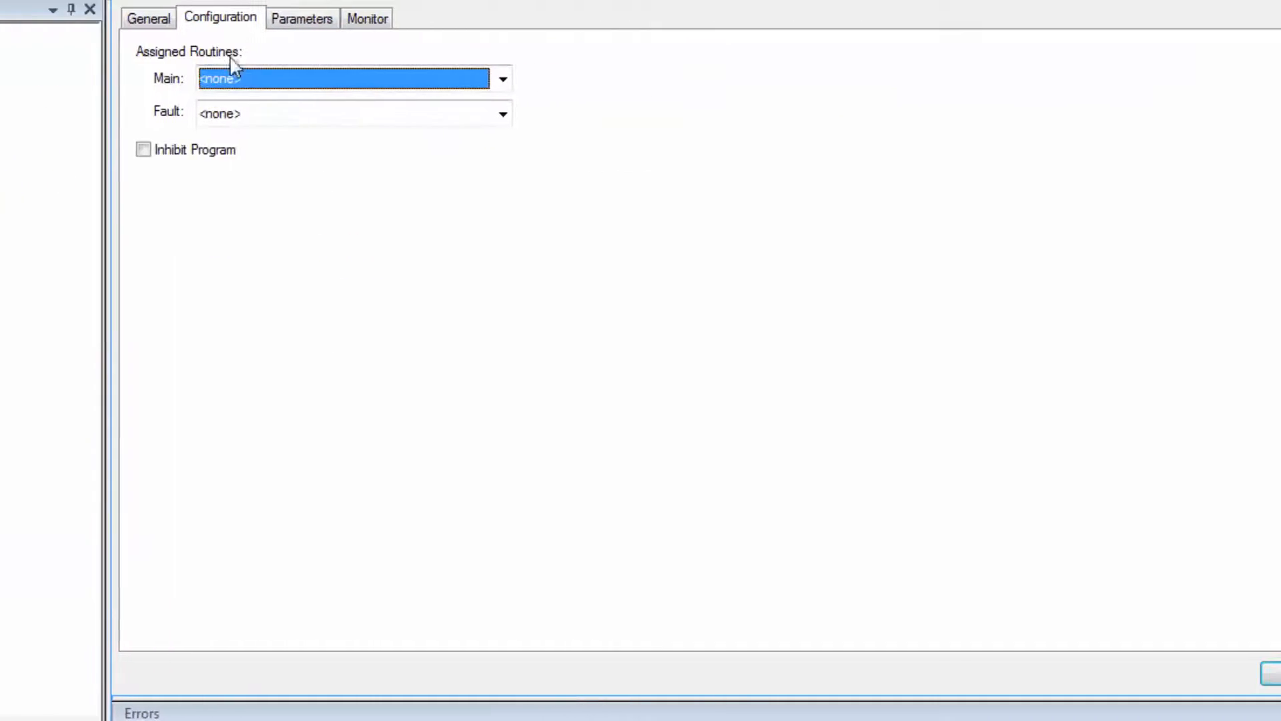
pyautogui.click(357, 80)
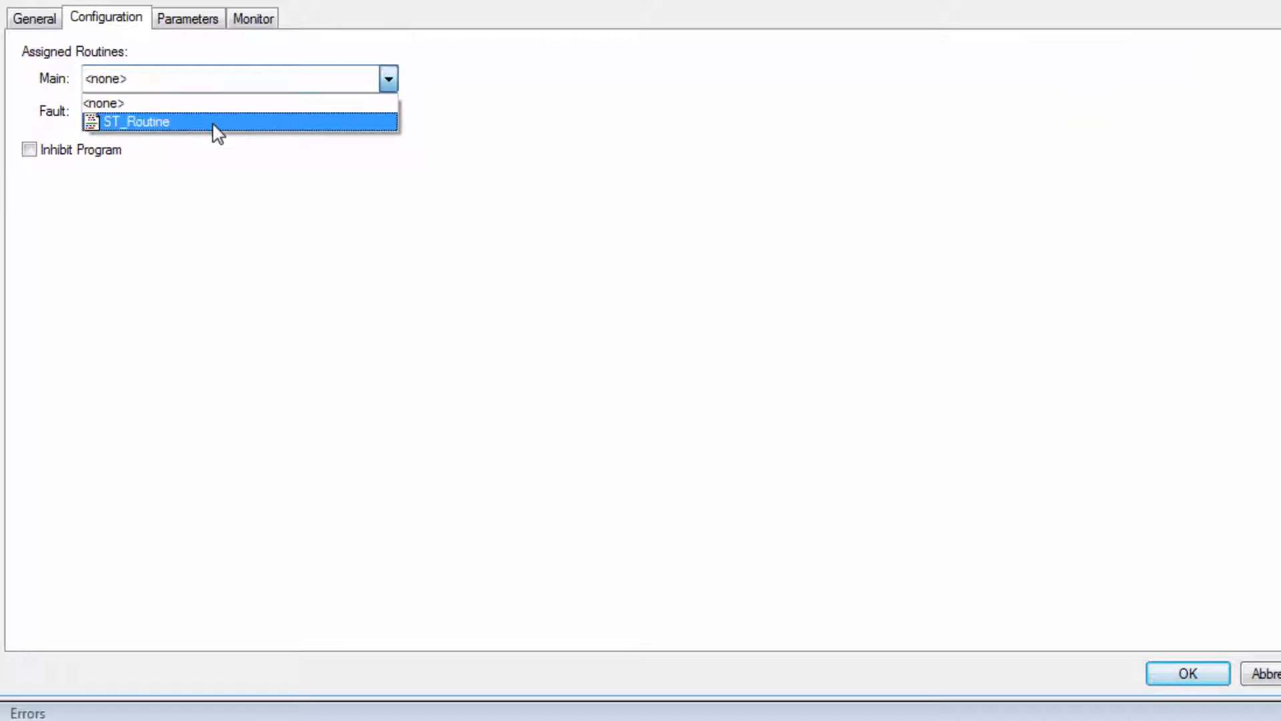
pyautogui.click(215, 126)
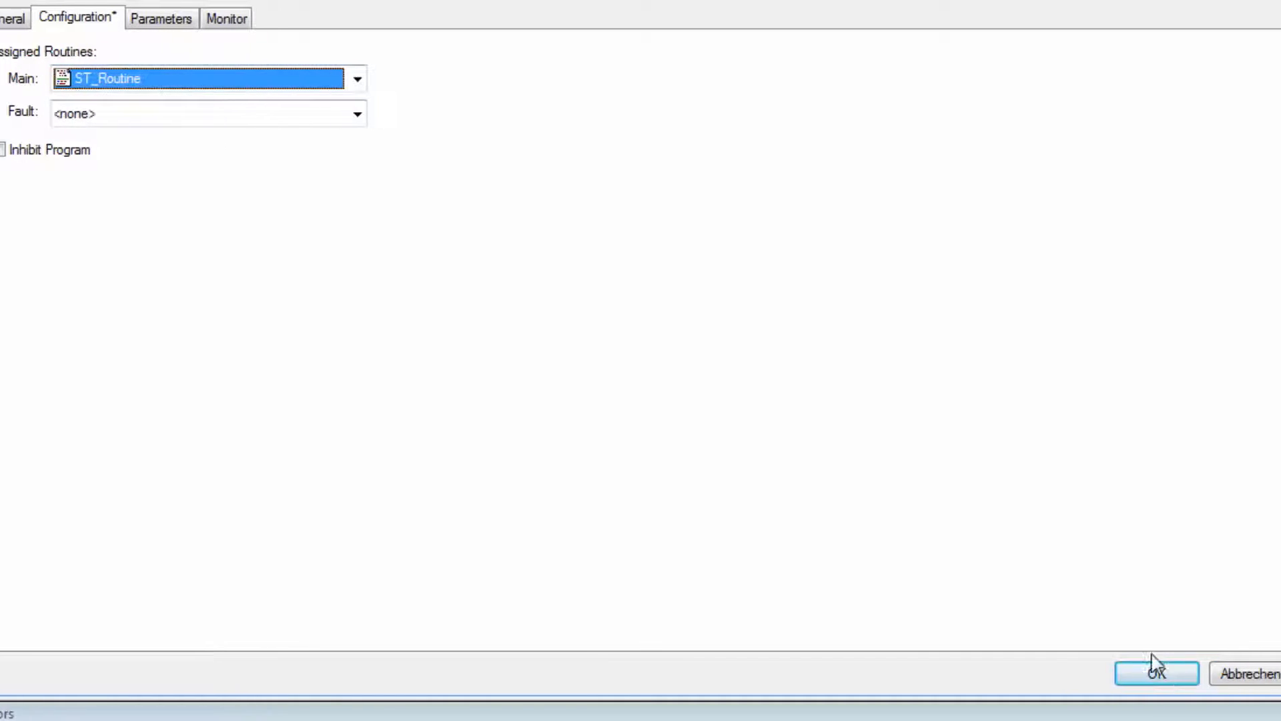
pyautogui.click(1157, 673)
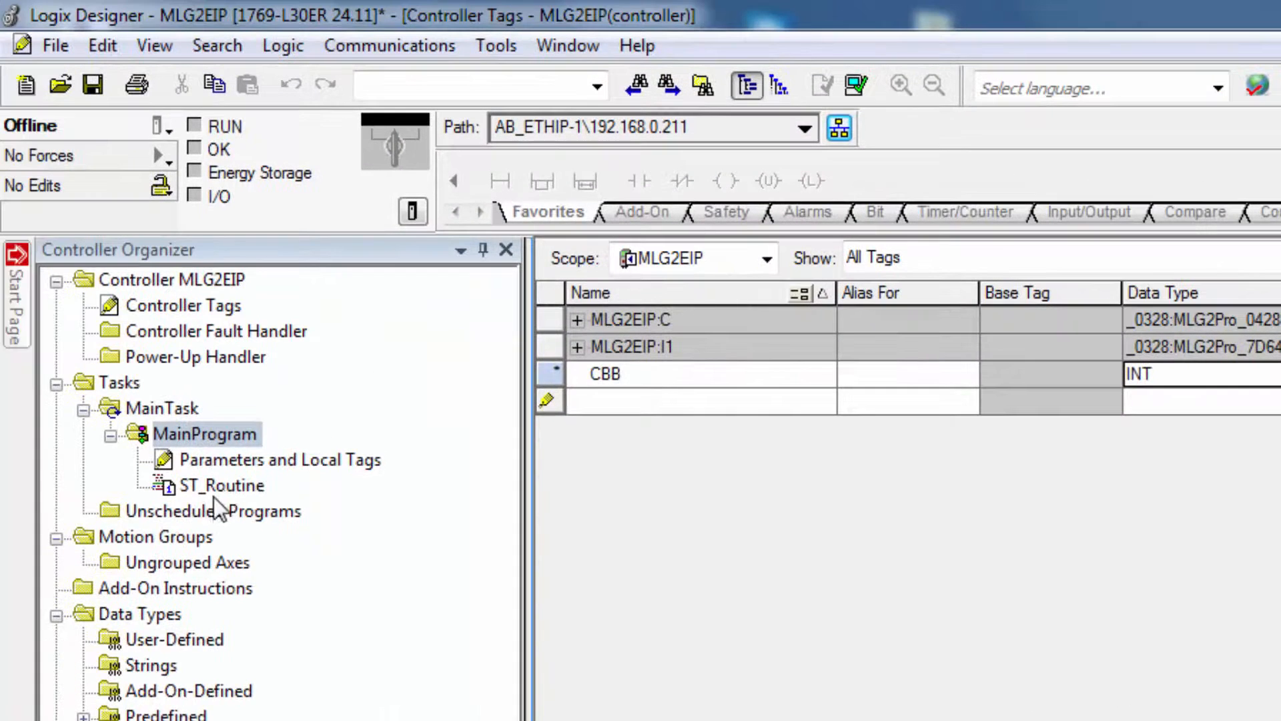
# Open ST_Routine and begin a COP instruction with the input tag MLG2EIP:I1.Data[16] as its source
pyautogui.doubleClick(217, 485)
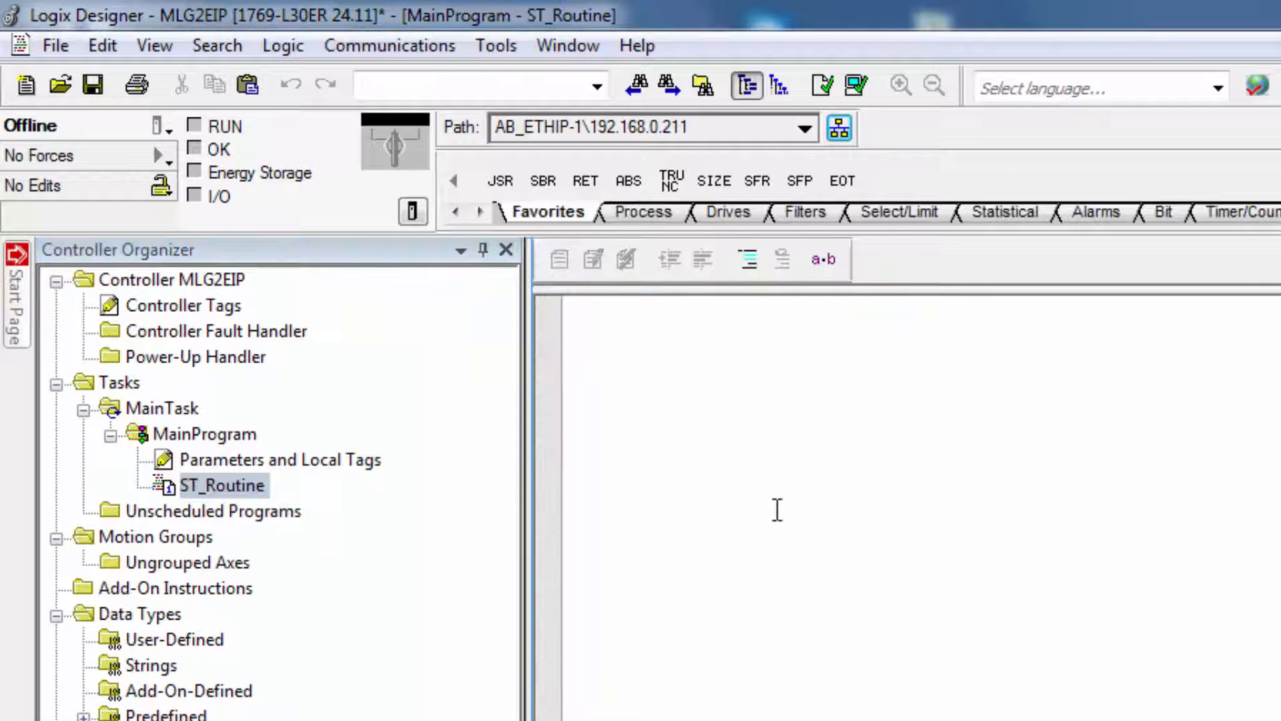
pyautogui.write('COP (')
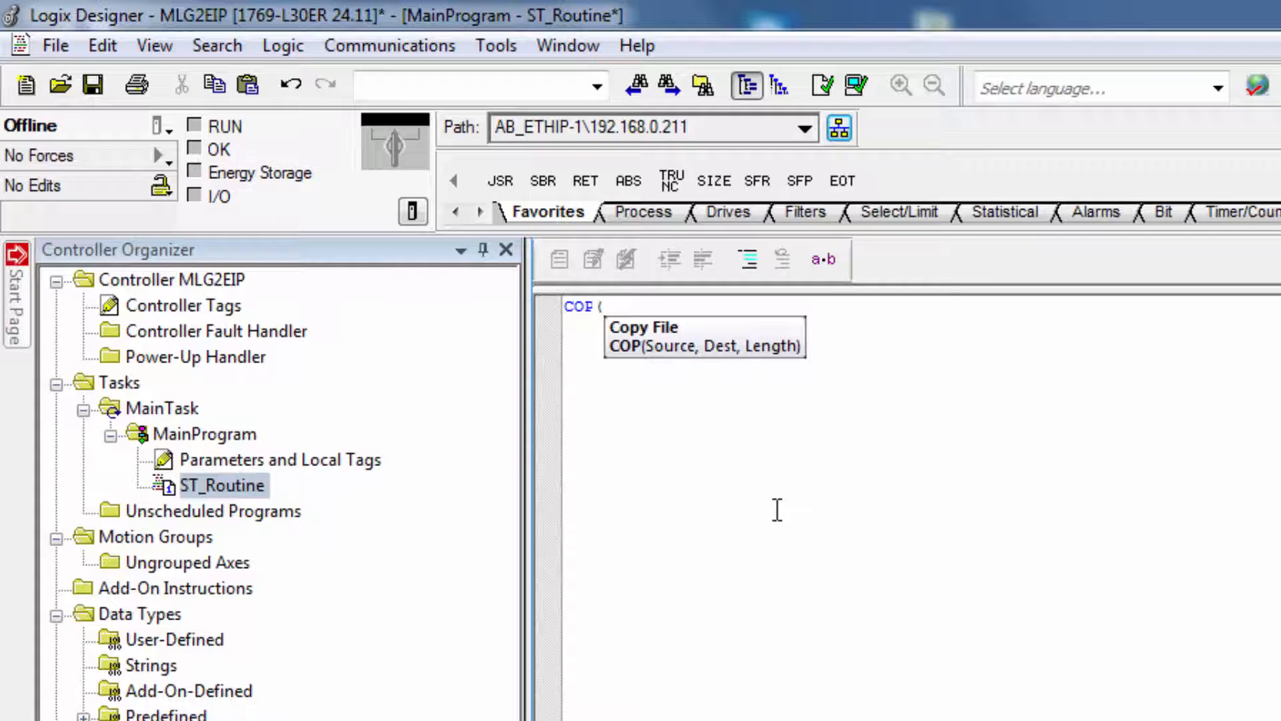
pyautogui.hotkey('ctrl', 'space')
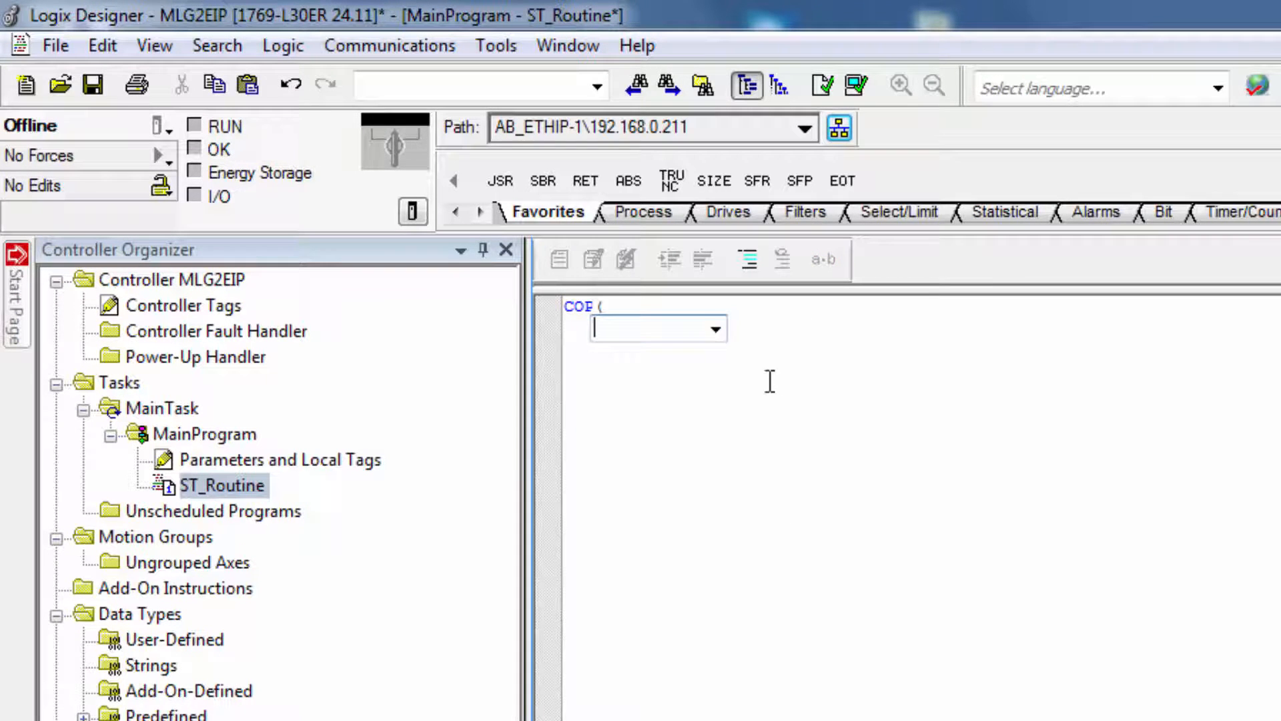
pyautogui.click(718, 338)
pyautogui.click(635, 458)
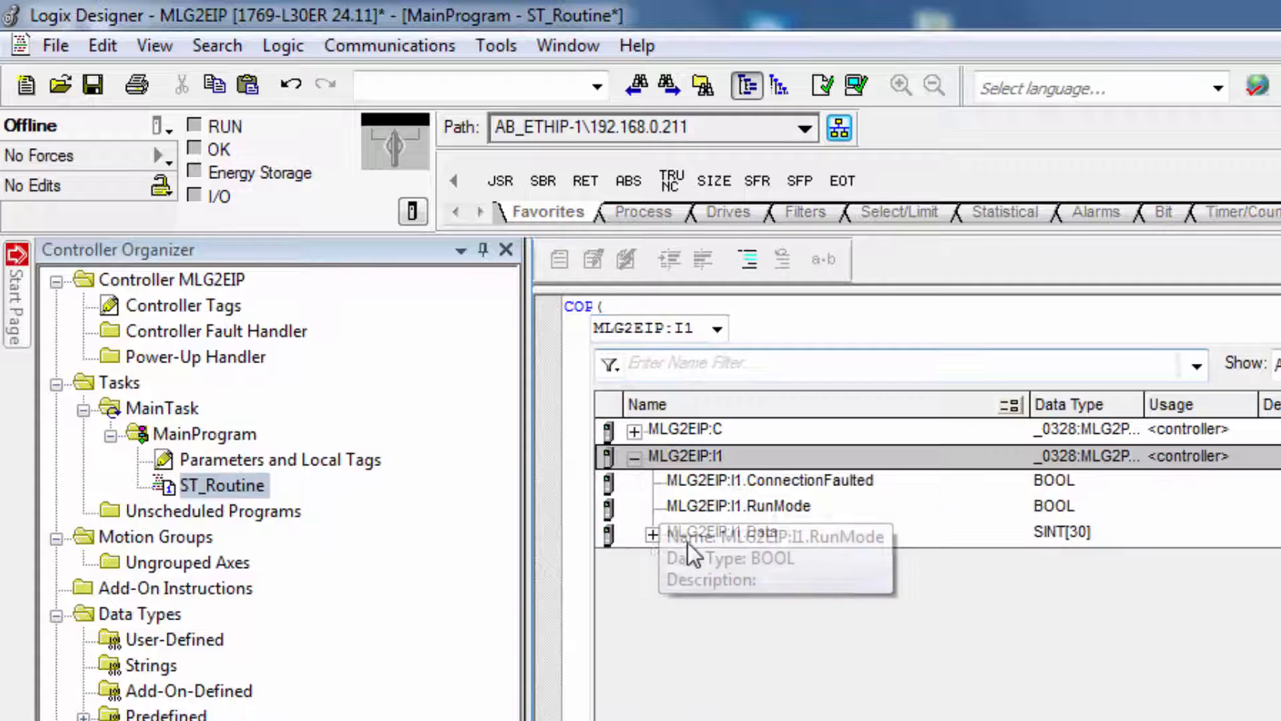
pyautogui.click(651, 534)
pyautogui.scroll(-4, 667, 614)
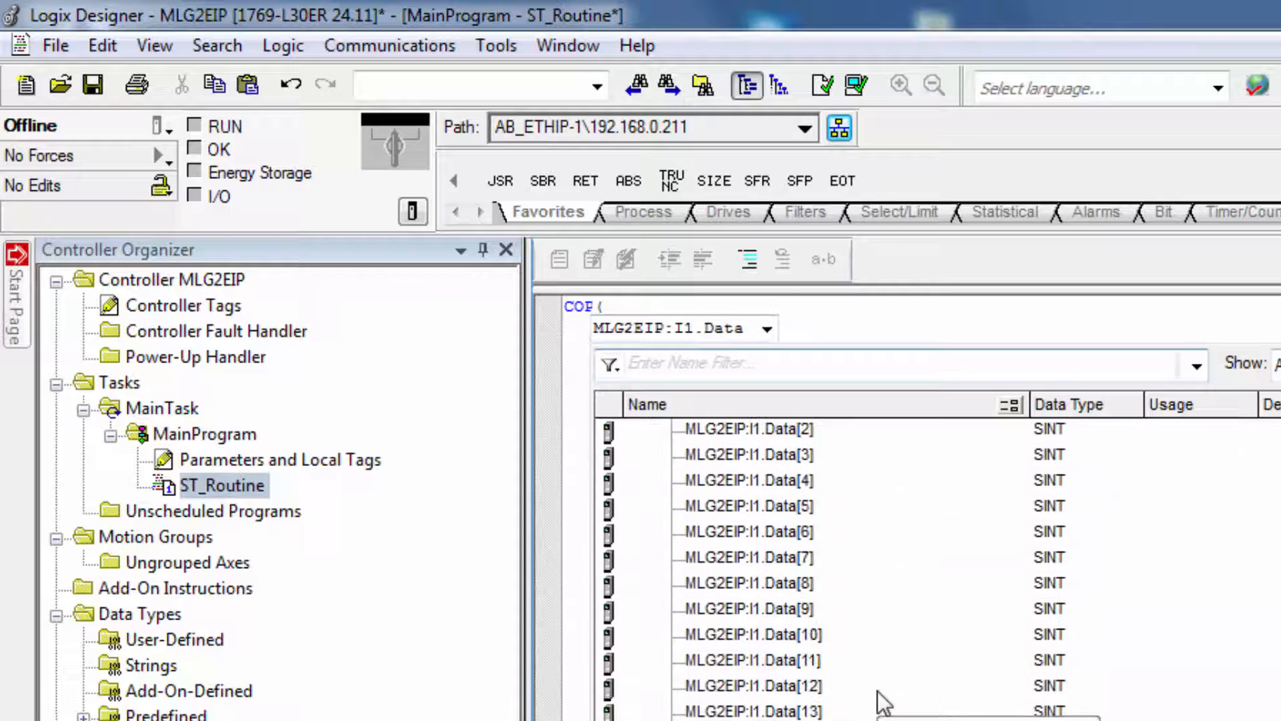
pyautogui.click(774, 661)
pyautogui.press('Return')
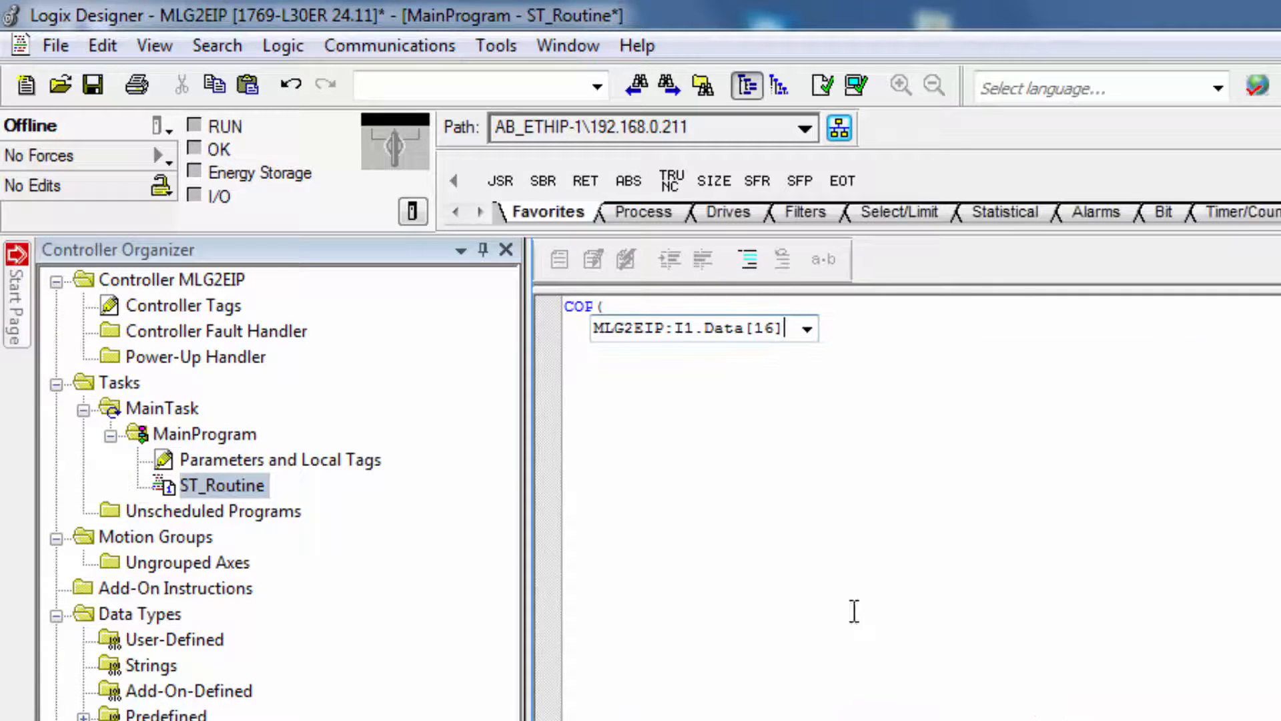
# Complete the COP instruction with destination CBB and length 2, and save the project
pyautogui.write(',CBB,2')
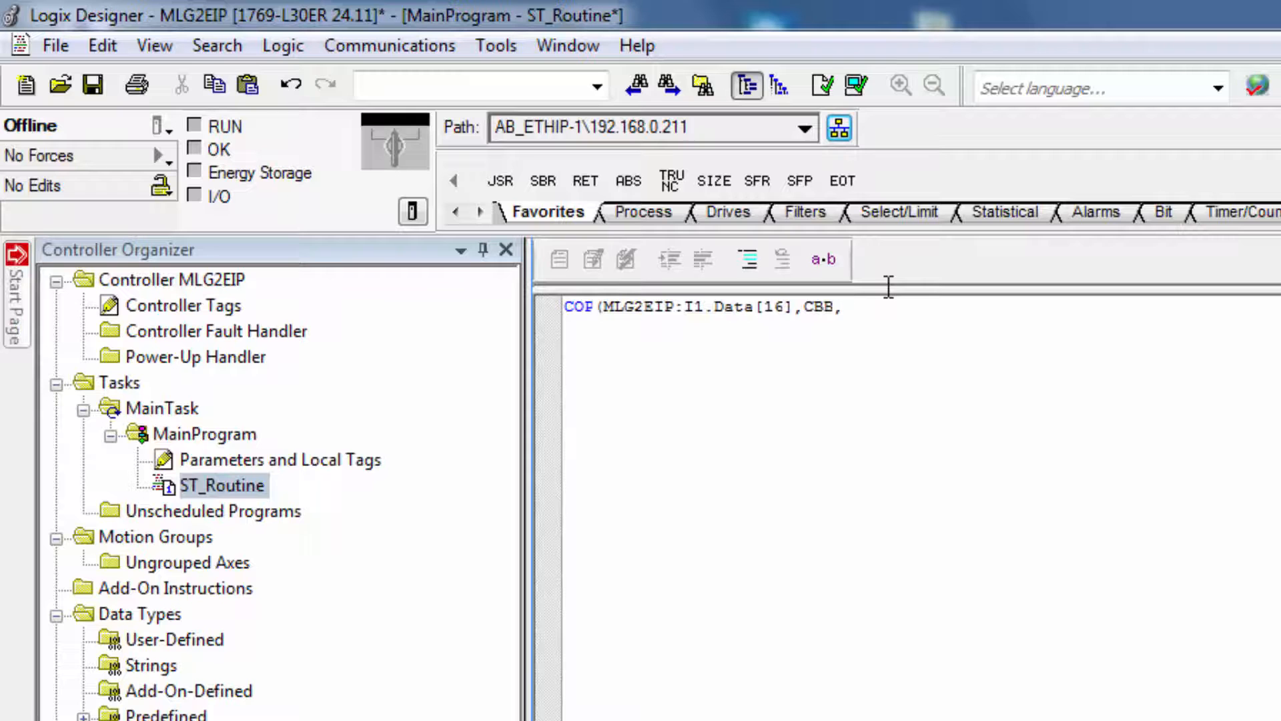
pyautogui.write(');')
pyautogui.press('Return')
pyautogui.click(89, 84)
# Download the project with the new routine to the controller and switch it back to Remote Run
pyautogui.click(163, 127)
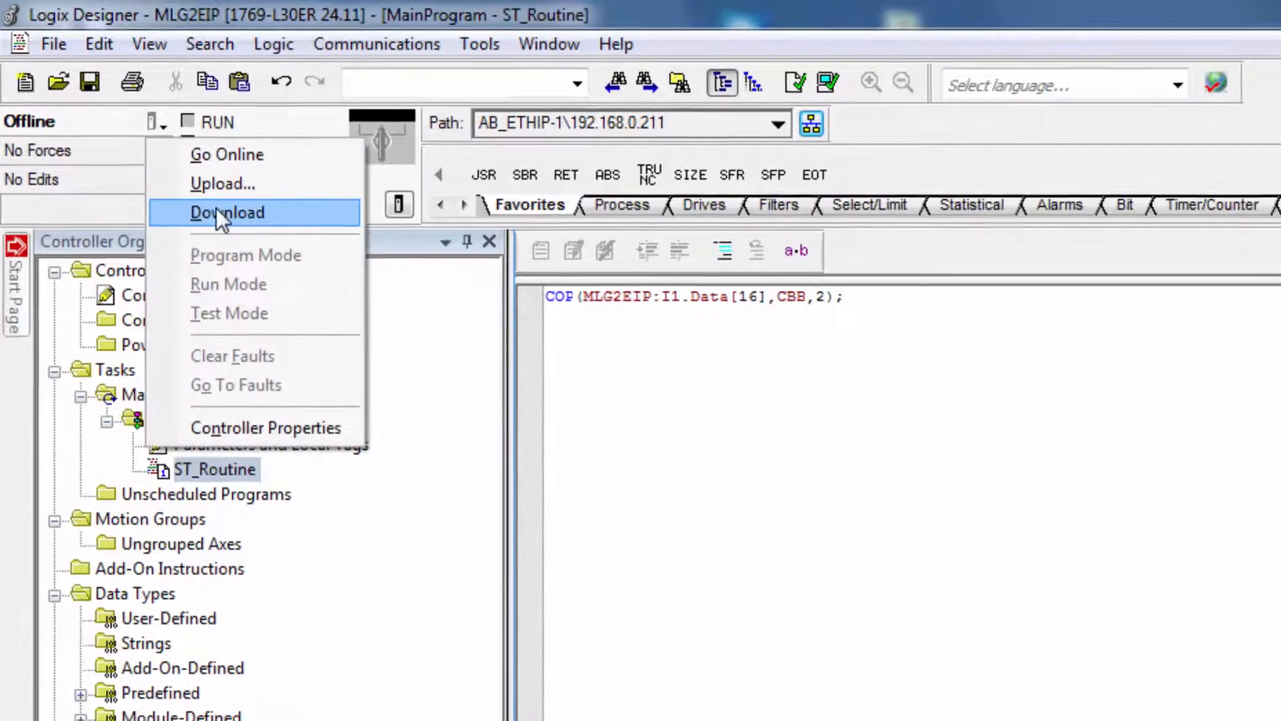
pyautogui.click(217, 208)
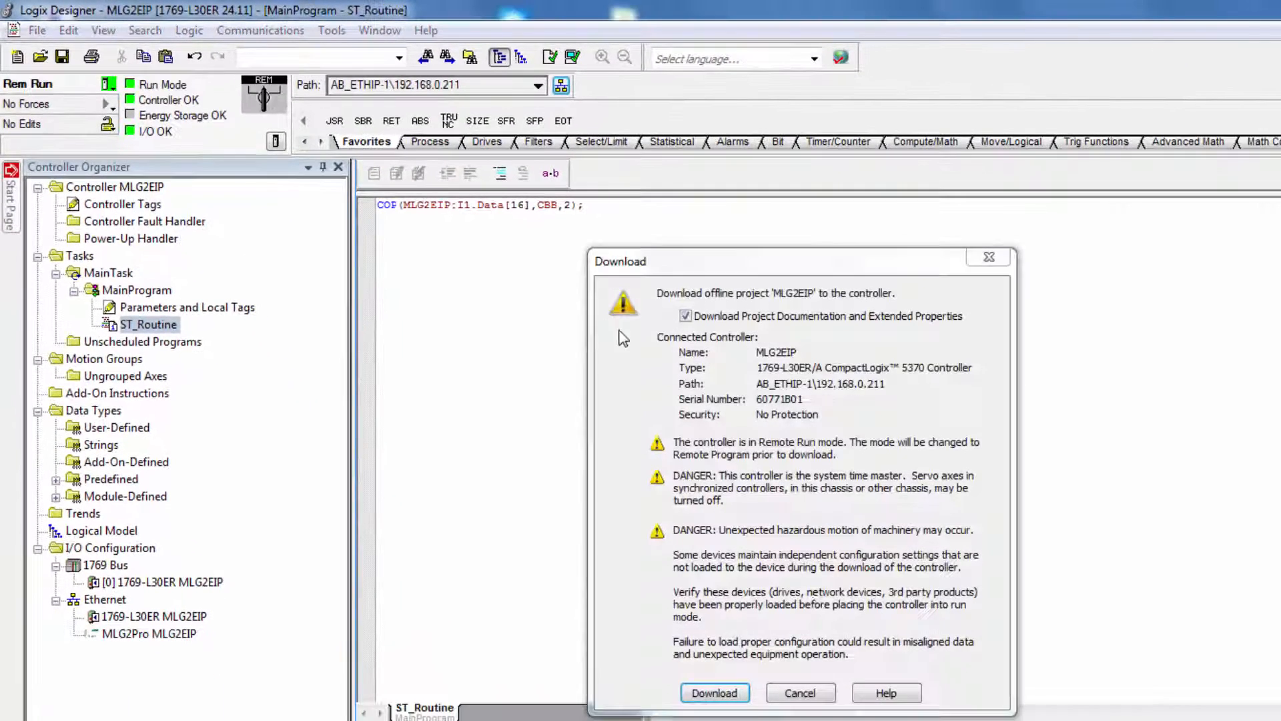
pyautogui.click(714, 694)
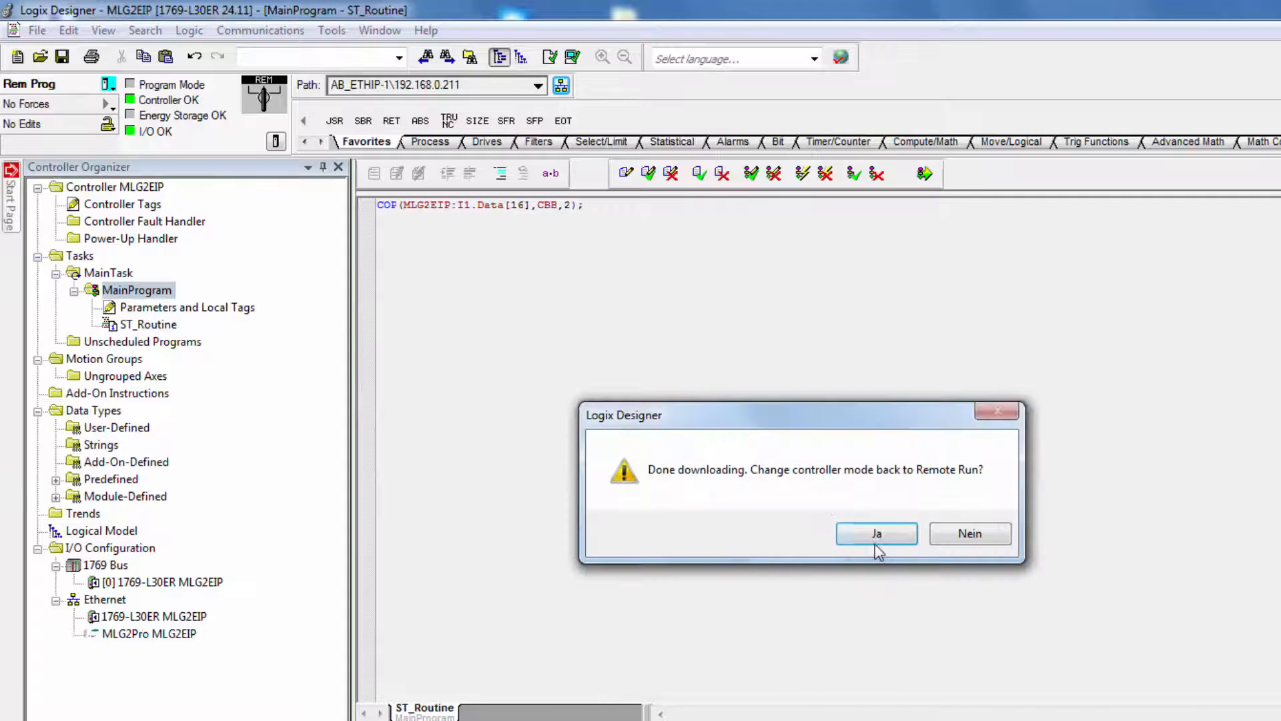
pyautogui.click(879, 535)
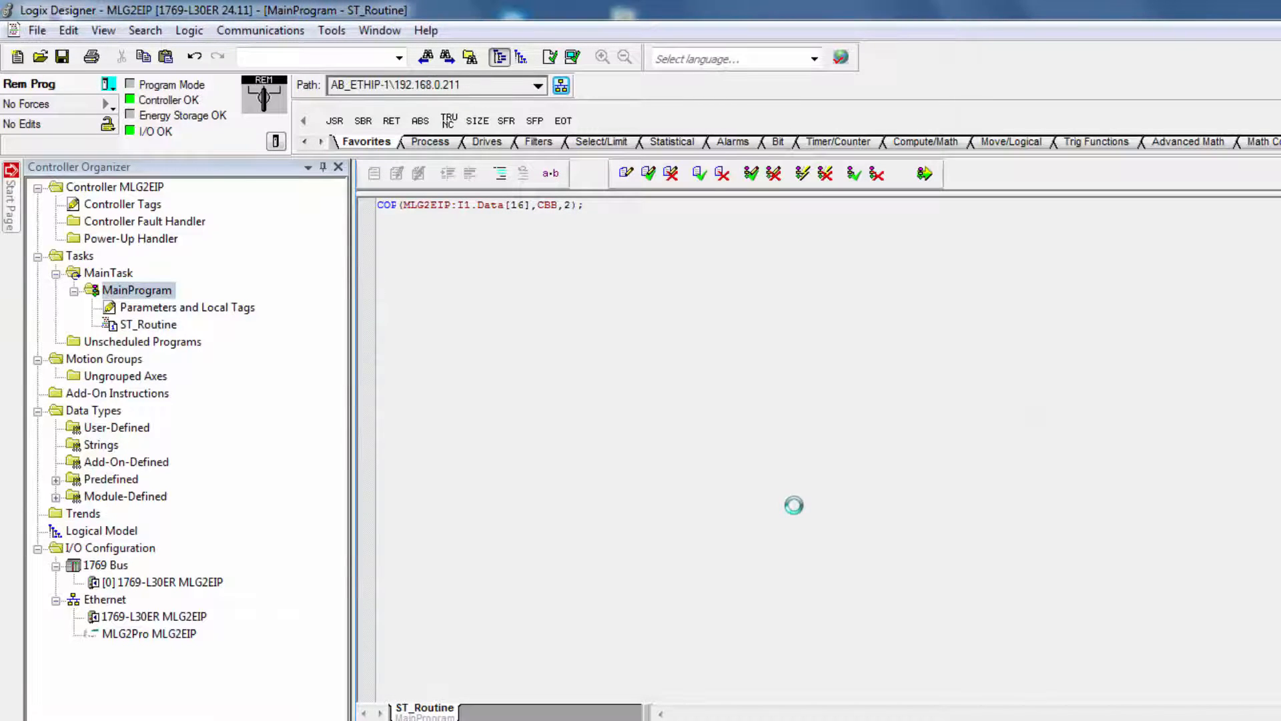
# Monitor the controller tags with the MLG2EIP:C structure collapsed to examine the CBB tag
pyautogui.doubleClick(146, 206)
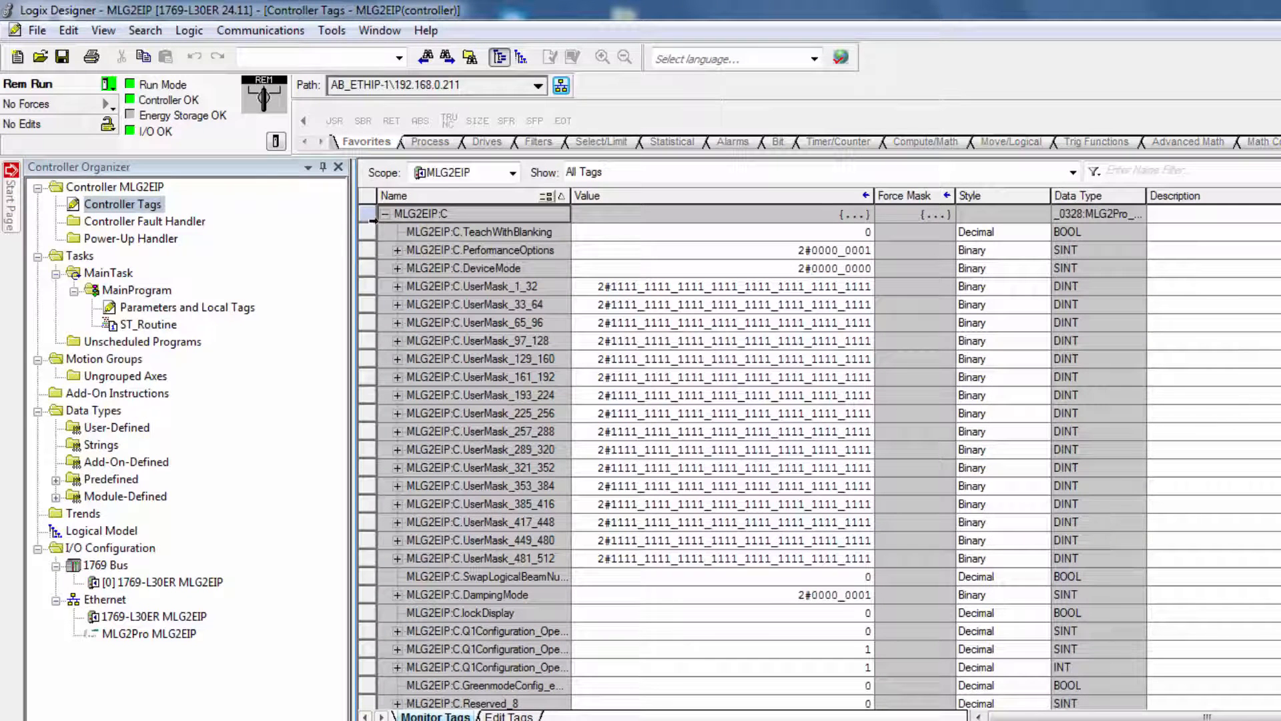
pyautogui.click(386, 215)
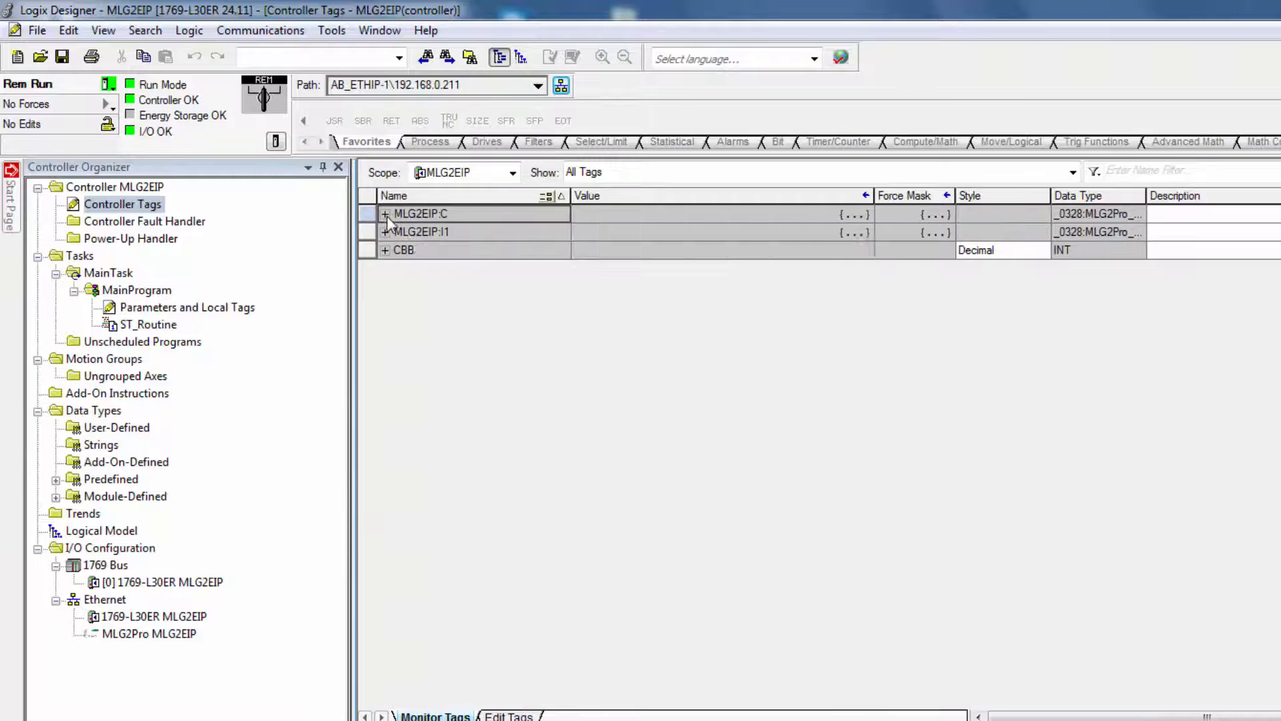